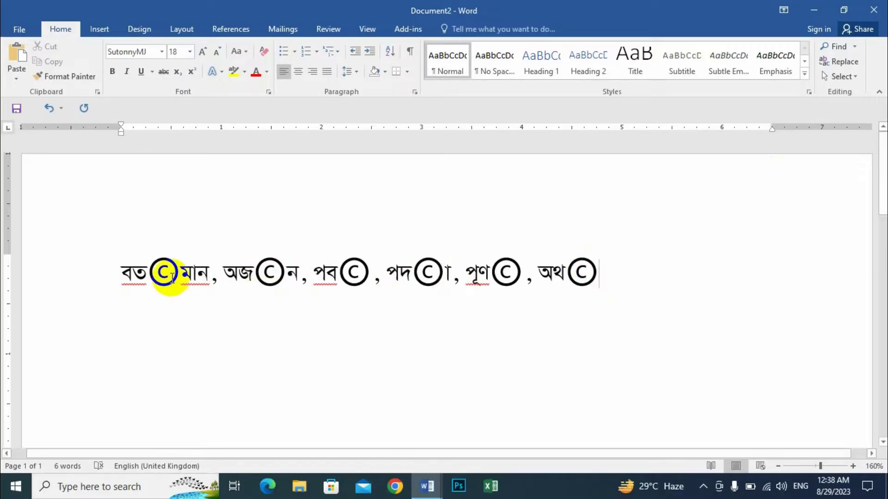
- Examine the © symbols inside the line of Bengali words, highlighting them one after another
left_click_drag(180, 276, 148, 277)
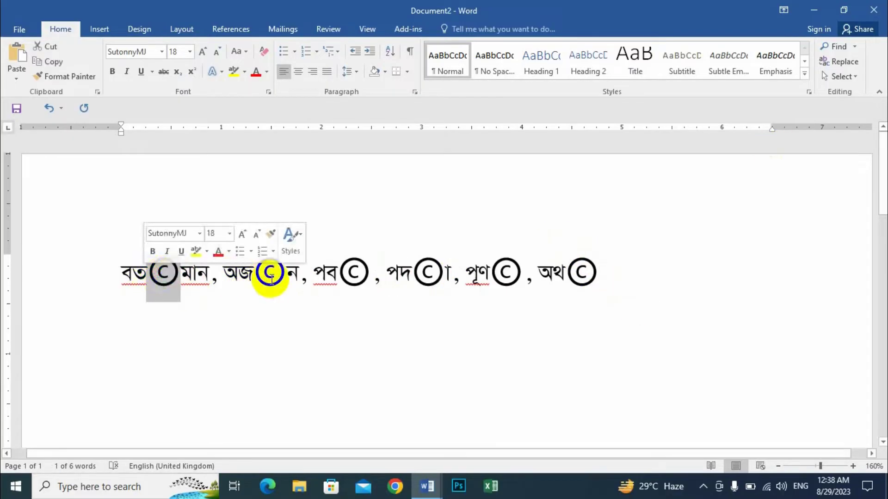
left_click_drag(289, 277, 259, 277)
left_click(359, 274)
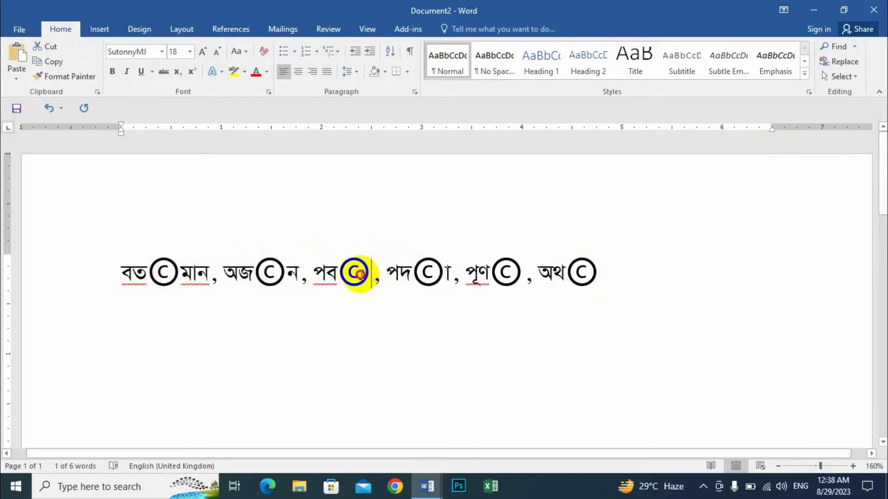
left_click_drag(359, 273, 351, 272)
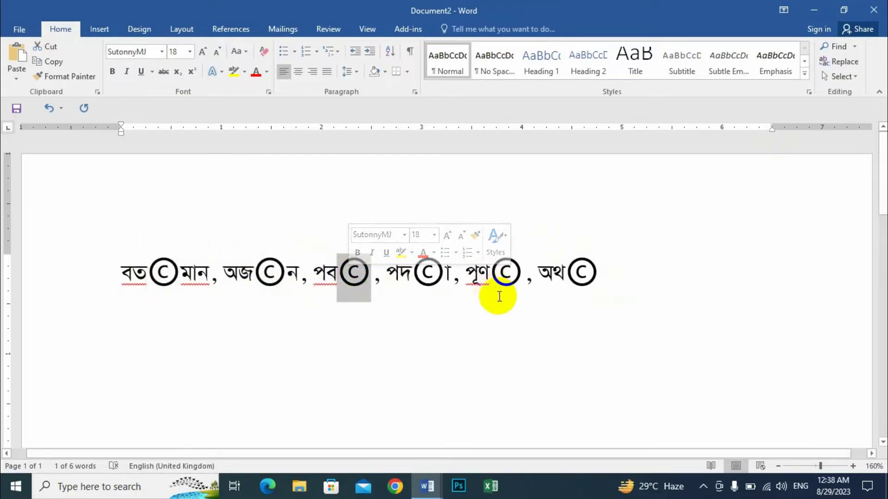
left_click(583, 292)
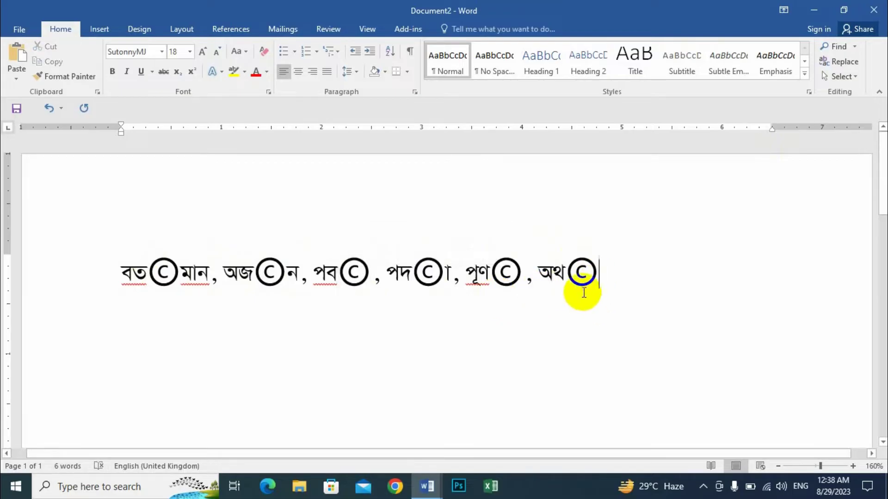
left_click_drag(524, 276, 491, 273)
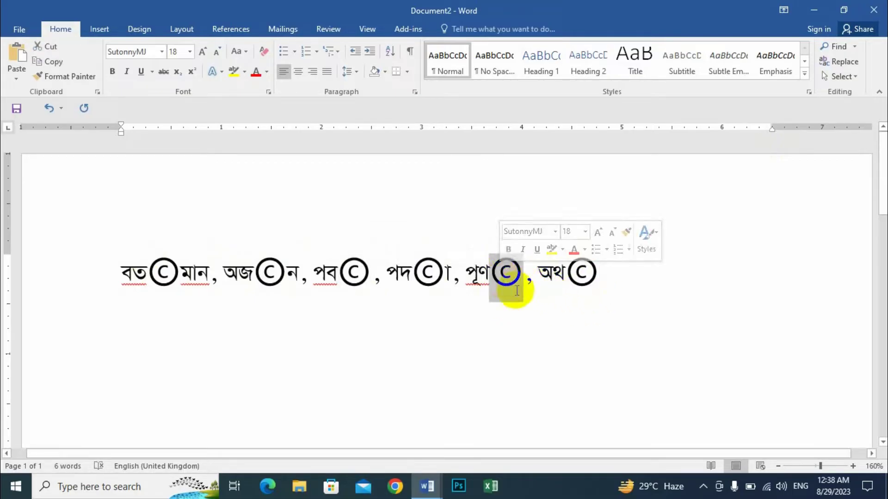
left_click(599, 279)
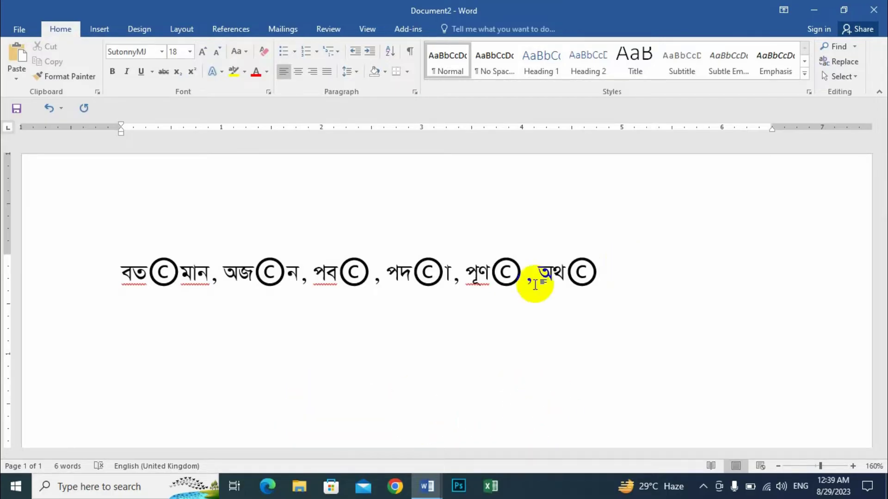
- Delete the whole line of Bengali words and set the font to SutonnyMJ at size 18
left_click_drag(580, 277, 84, 267)
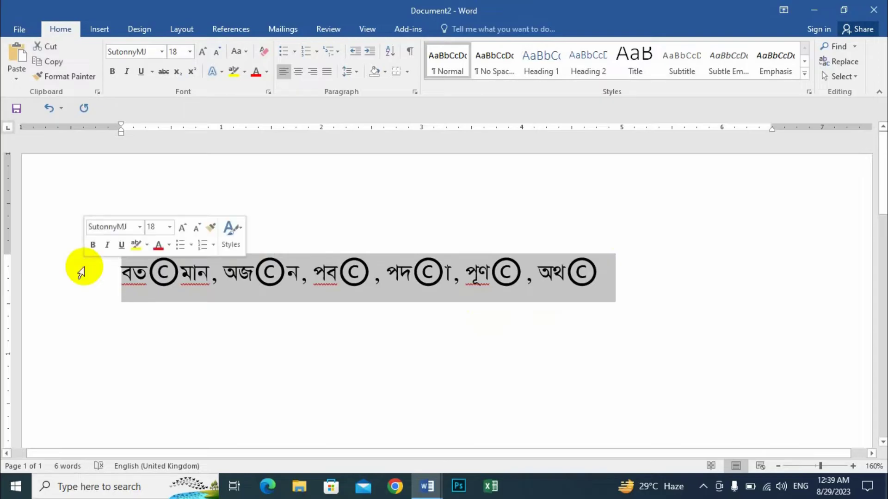
key("Delete")
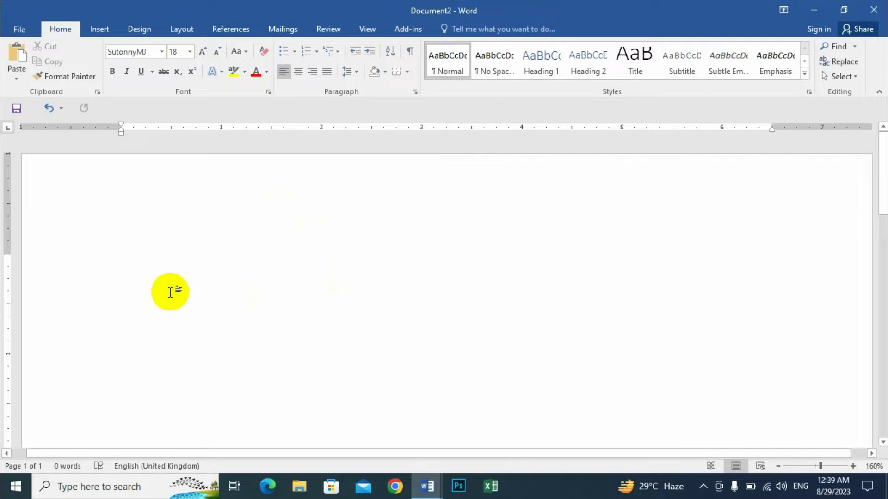
left_click(161, 52)
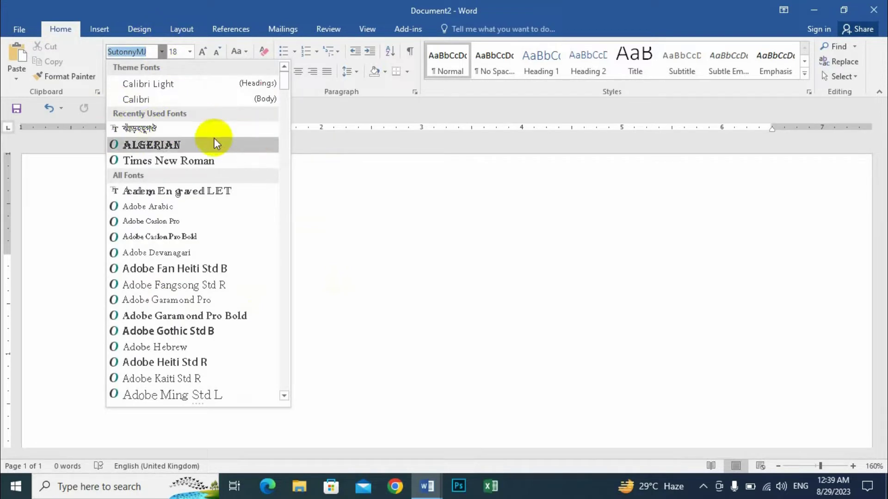
left_click(154, 127)
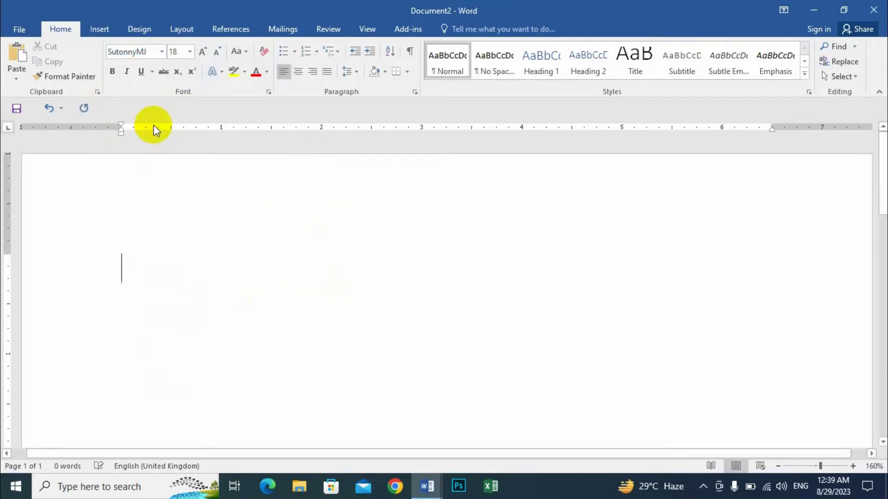
left_click(189, 52)
left_click(178, 153)
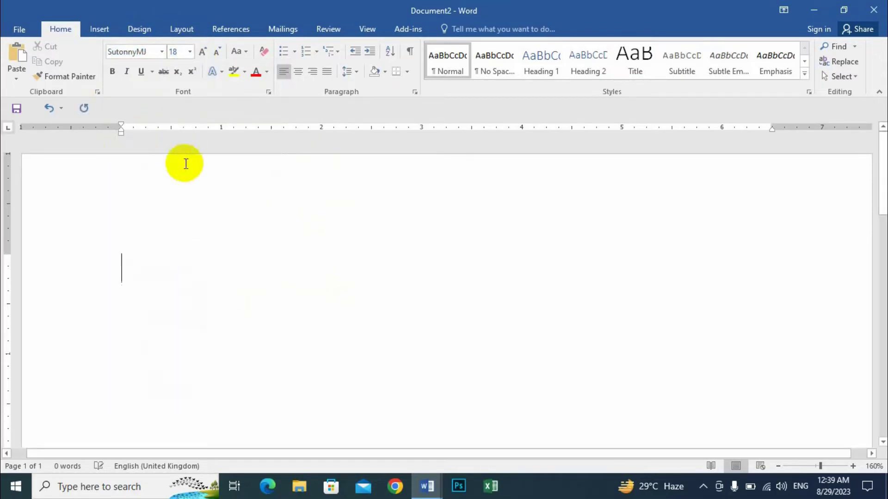
- Check which keyboard mode is active in Bijoy Bayanno, then return to the empty document
left_click(703, 486)
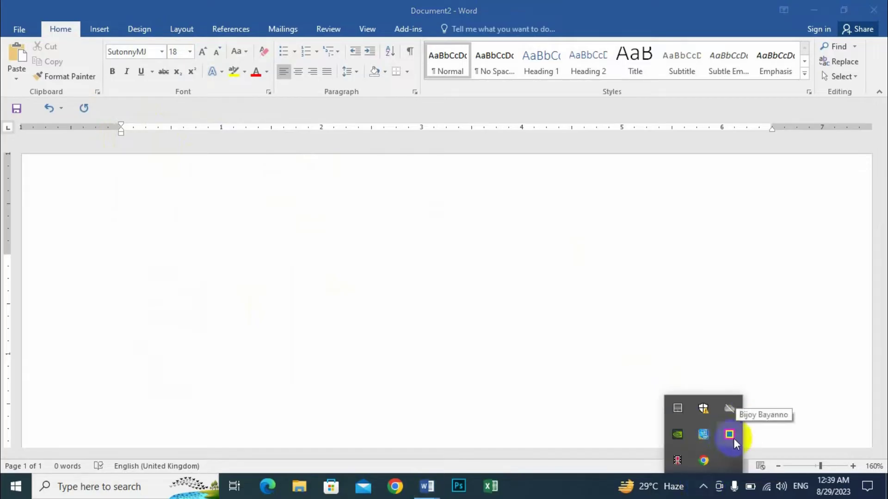
right_click(729, 436)
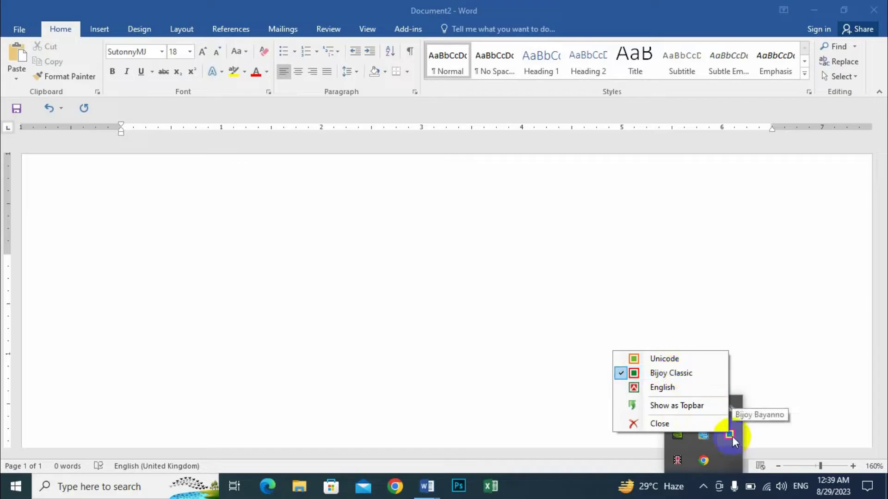
left_click(161, 231)
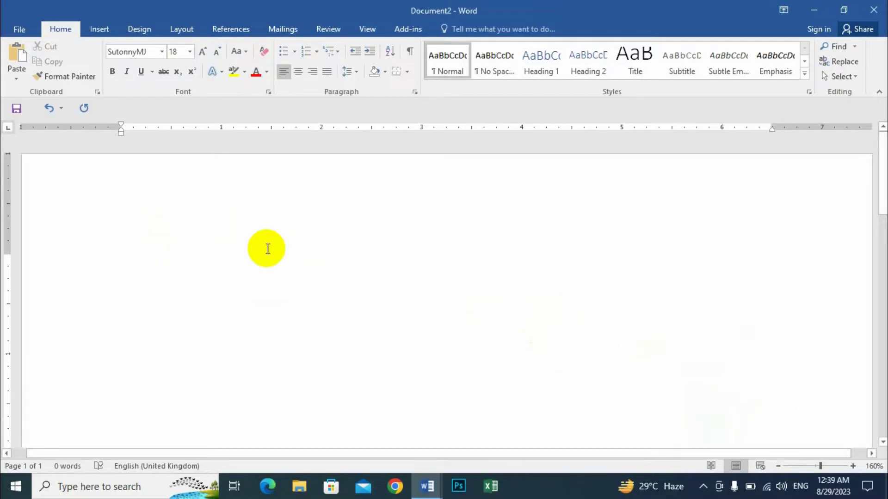
- Enter the Bengali word "বত©মান" followed by a comma, and highlight its © symbol
type("বর্তমান")
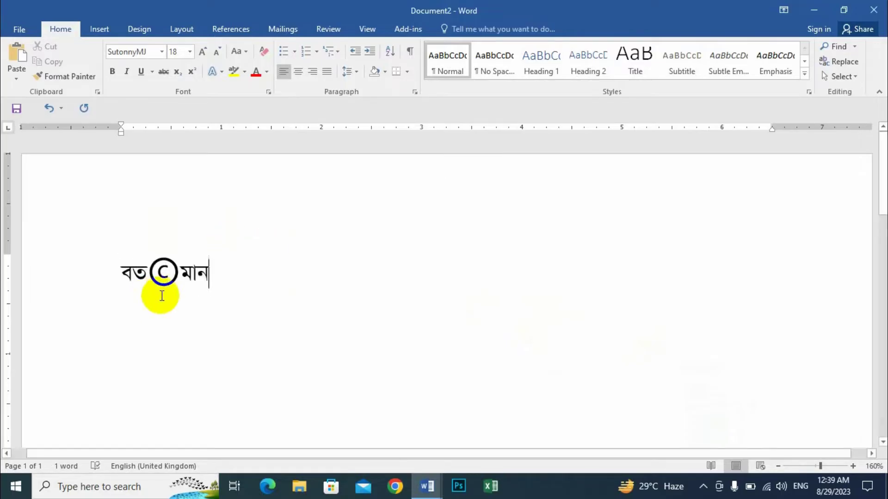
left_click_drag(165, 270, 150, 272)
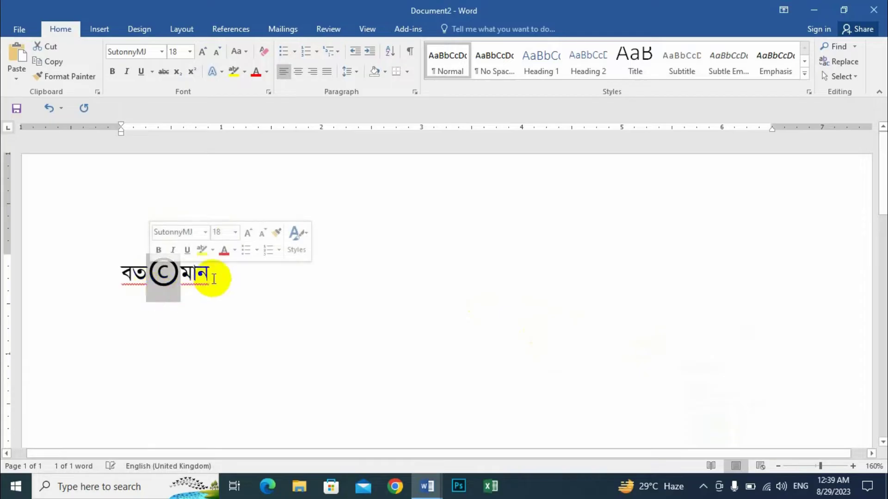
left_click(251, 281)
type(", ")
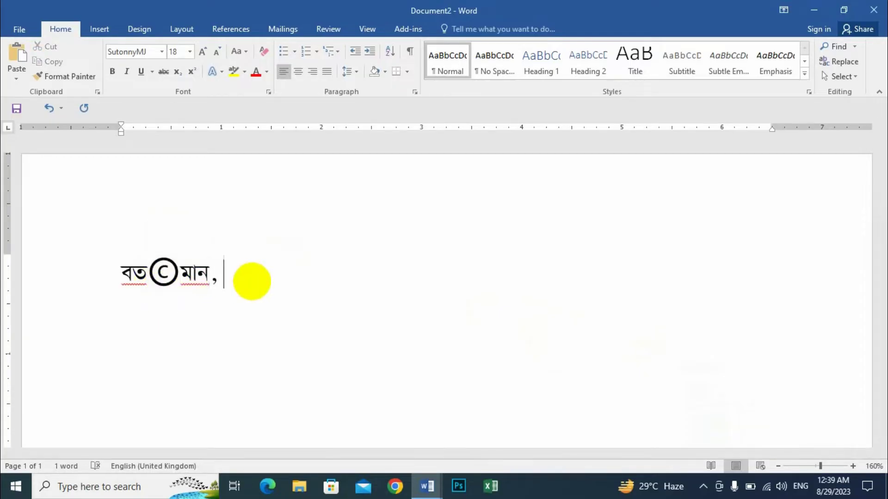
- Add the Bengali words "অজ©ন" and "পব©" to the same line, separated by a comma
type("অজ©ন")
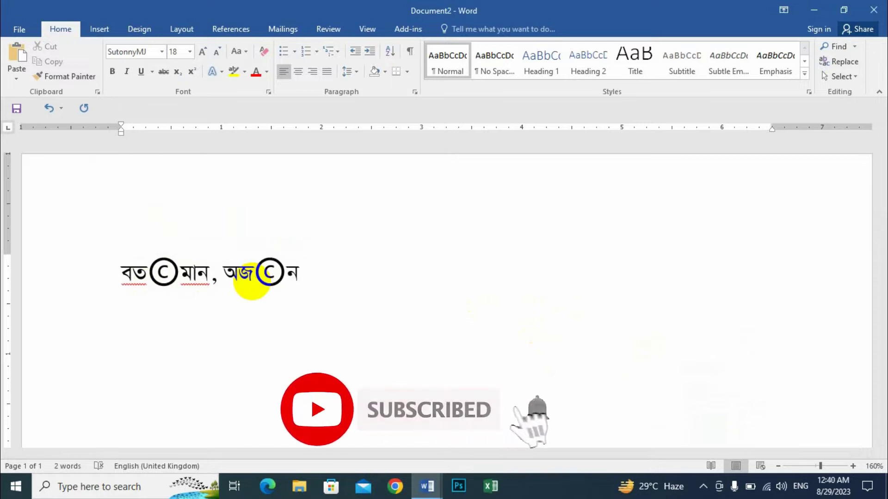
type(", ")
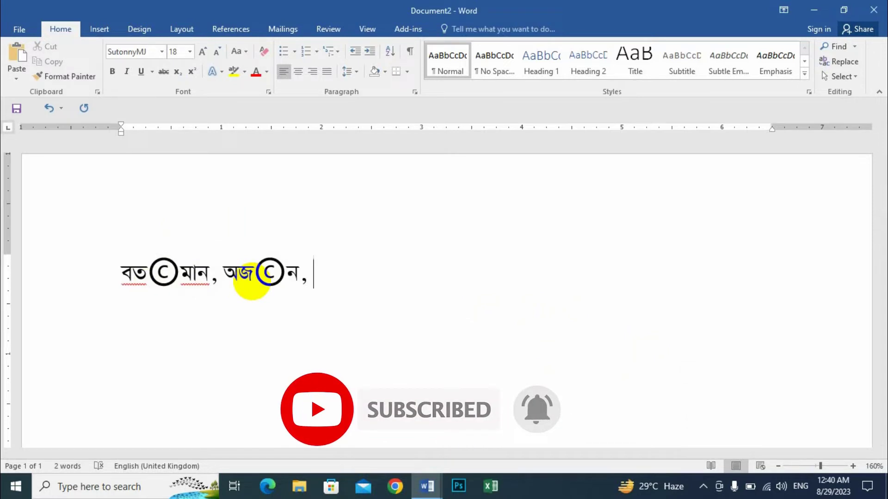
type("পব")
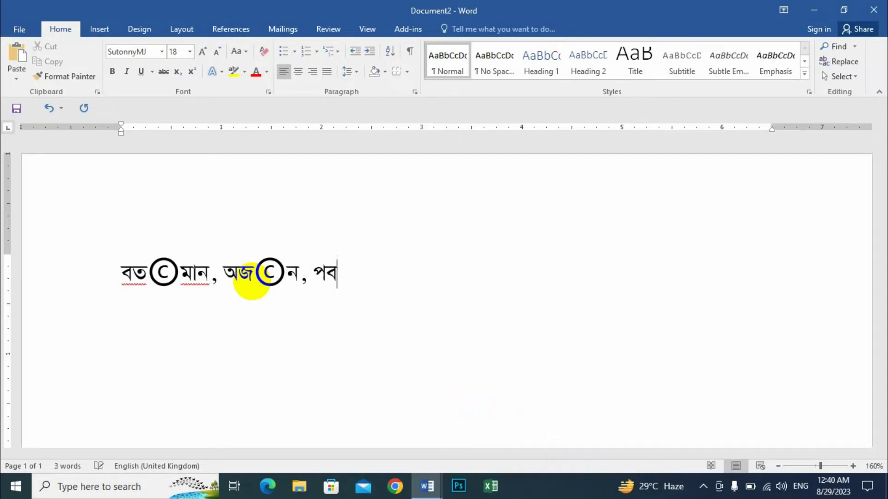
type("©")
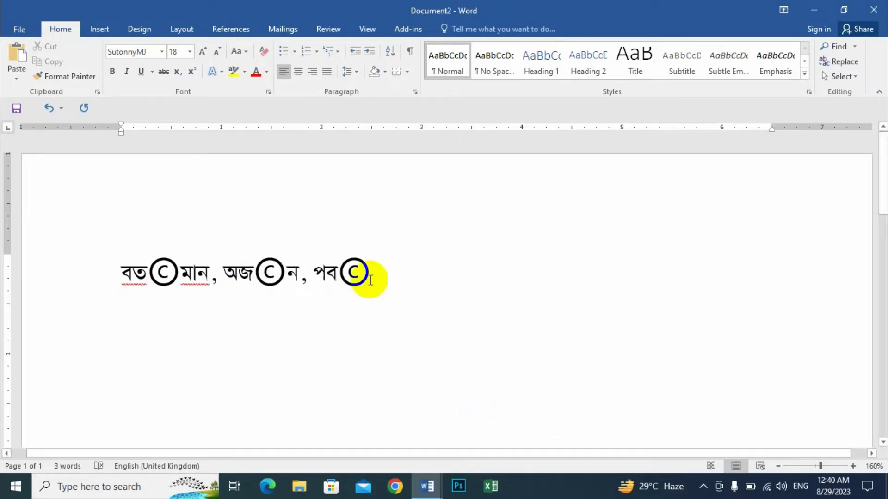
- Examine the © symbol at the end of the third Bengali word by highlighting it
left_click_drag(356, 270, 348, 270)
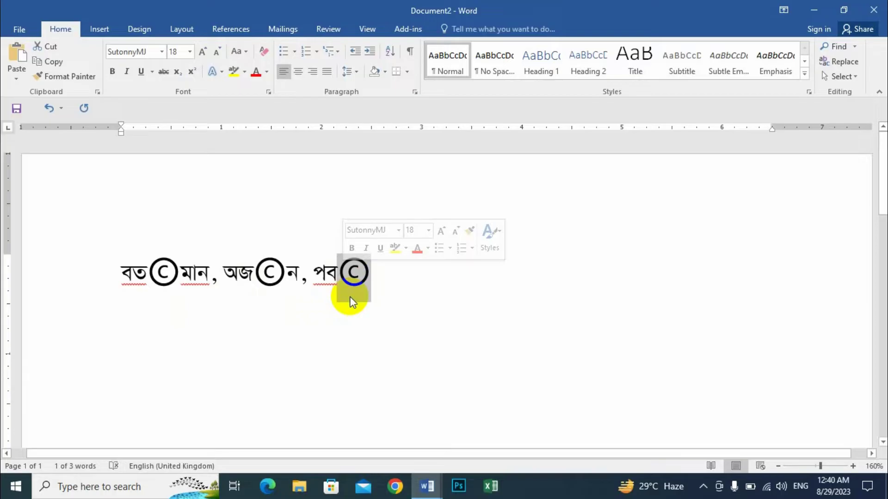
left_click(372, 274)
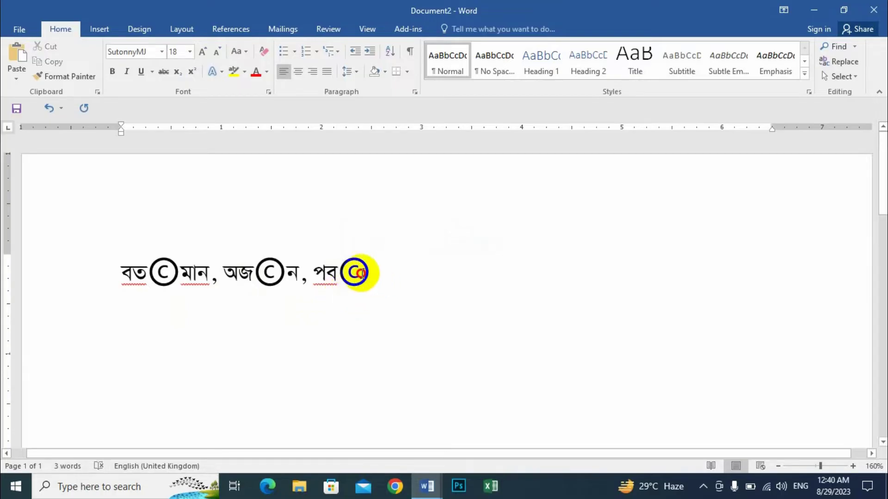
left_click_drag(353, 272, 346, 272)
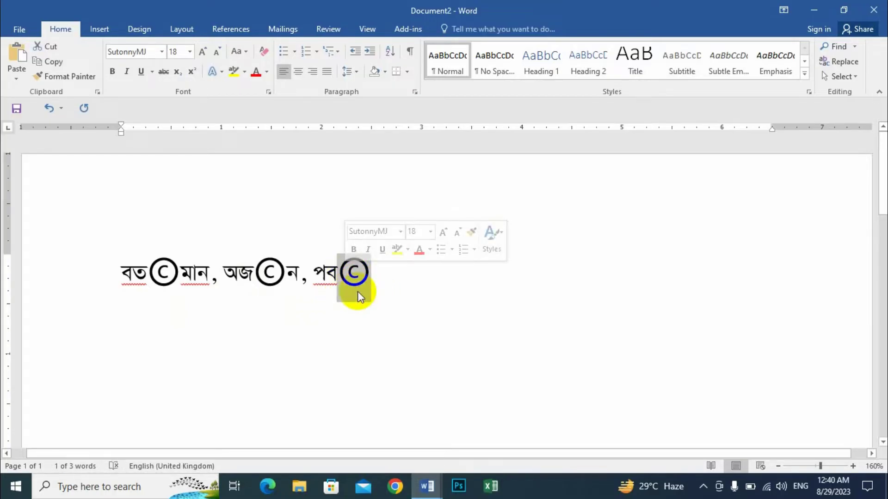
left_click(373, 274)
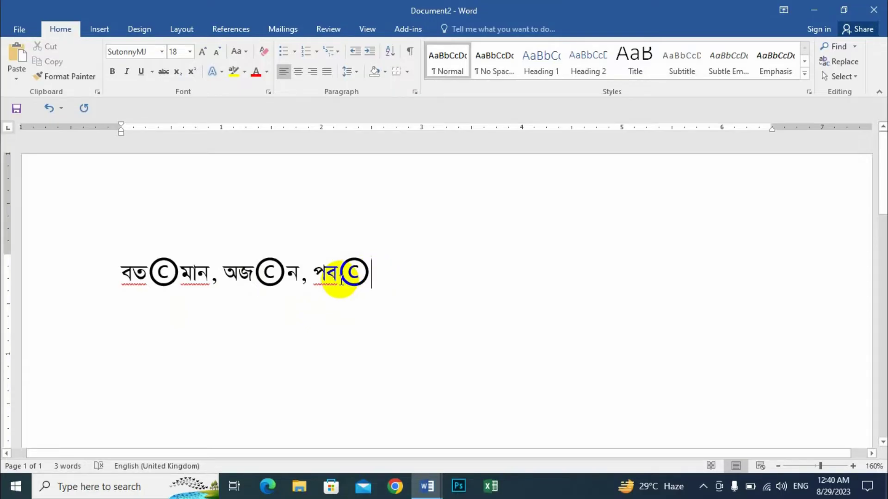
left_click(371, 274)
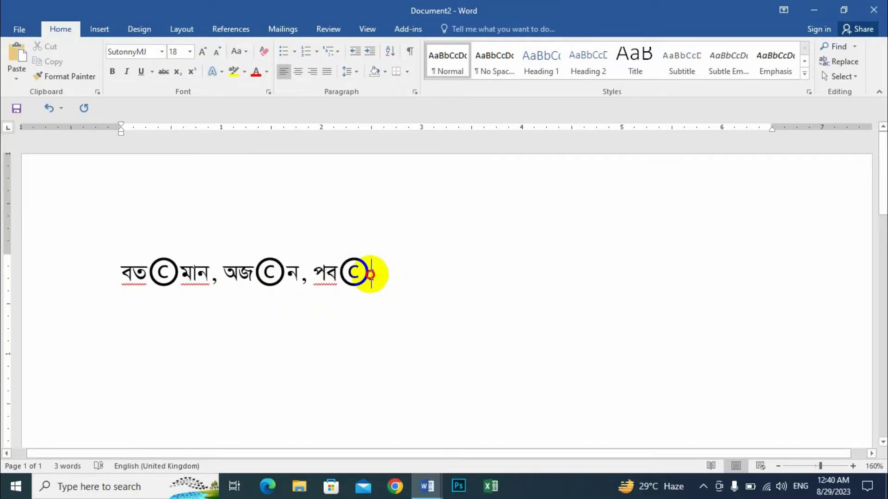
left_click_drag(370, 274, 353, 272)
left_click(382, 280)
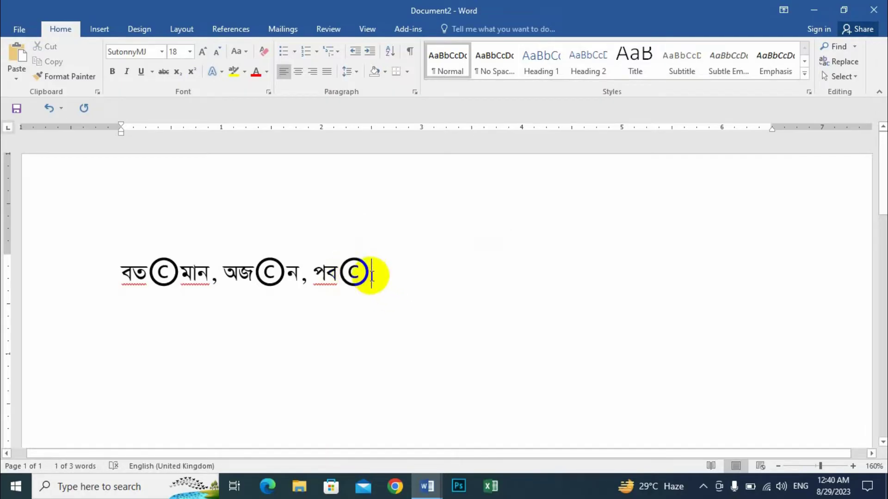
left_click(384, 303)
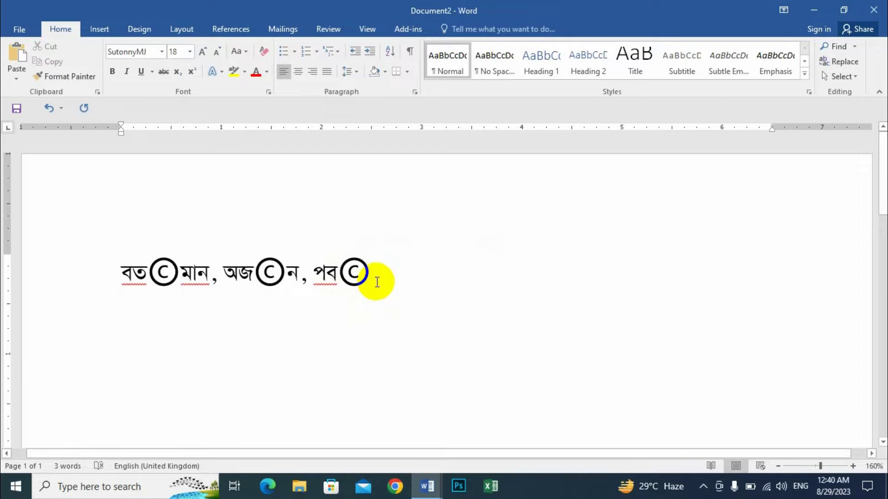
- Delete the three Bengali test words from the document
left_click_drag(352, 272, 103, 275)
key("Delete")
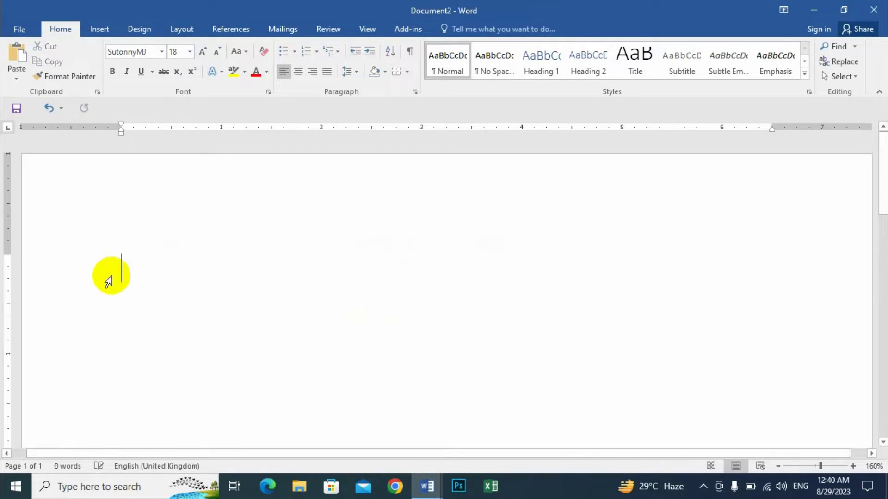
- Switch to Document1 and review its first bulleted item, "New Version Install office-2016.", by highlighting the text
left_click(434, 485)
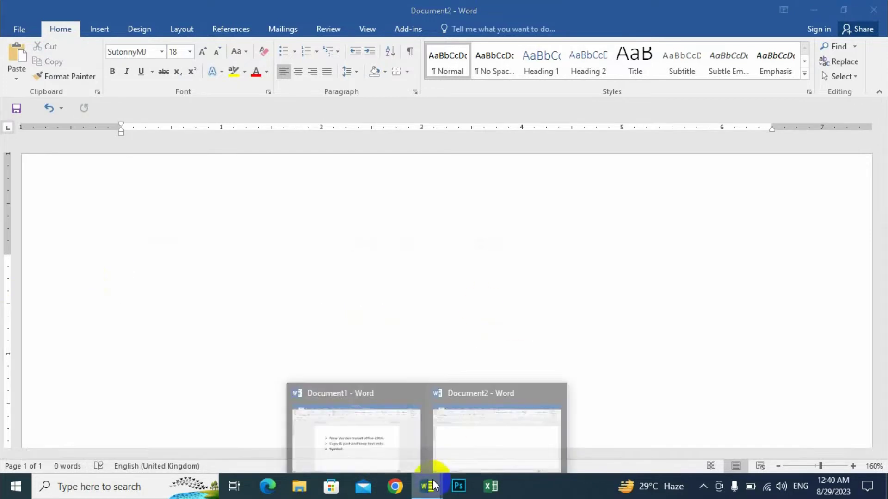
left_click(375, 445)
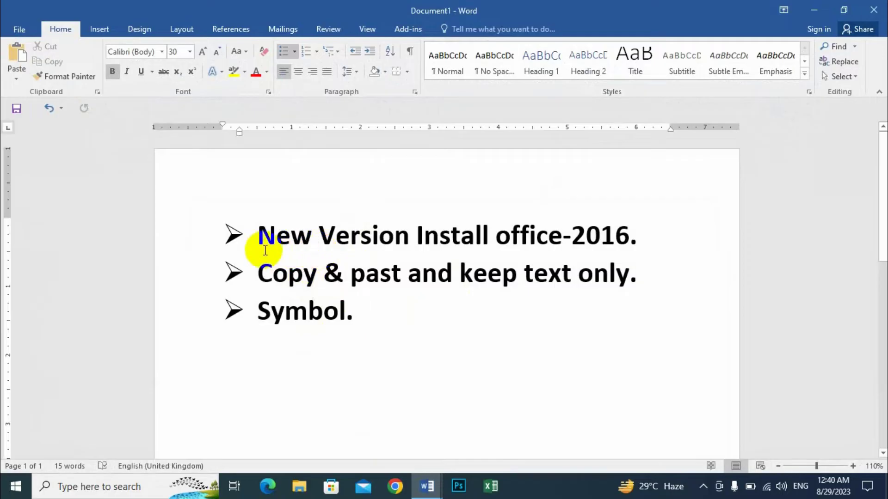
left_click_drag(257, 232, 652, 235)
left_click(503, 273)
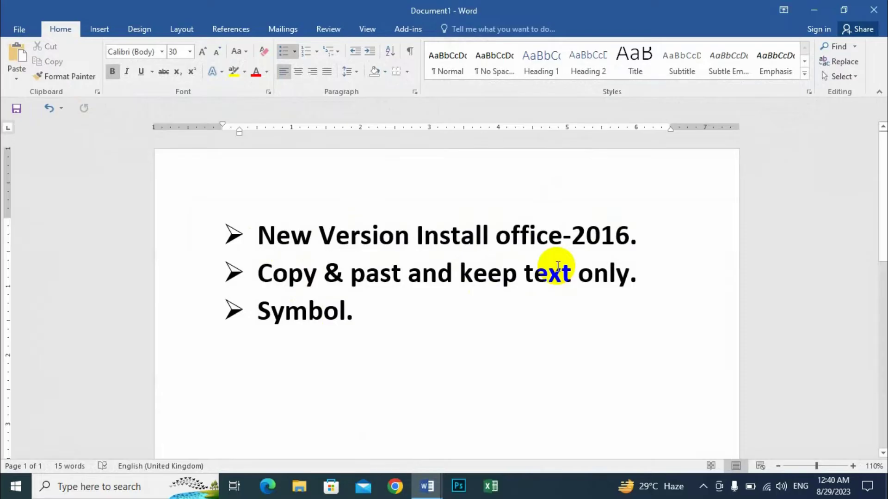
left_click_drag(416, 235, 644, 241)
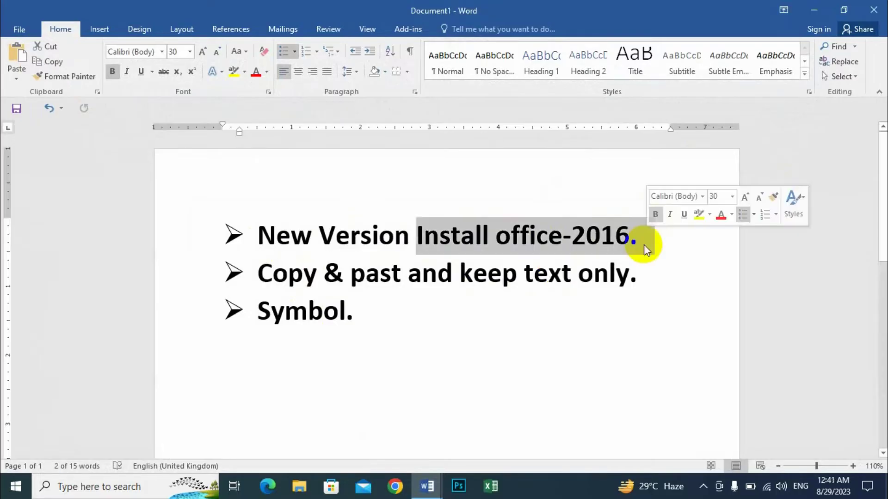
left_click(645, 245)
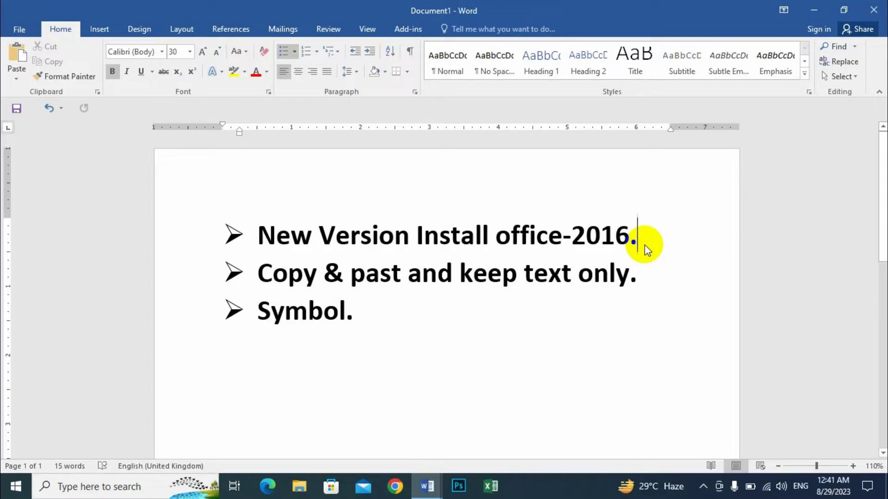
left_click_drag(634, 237, 271, 244)
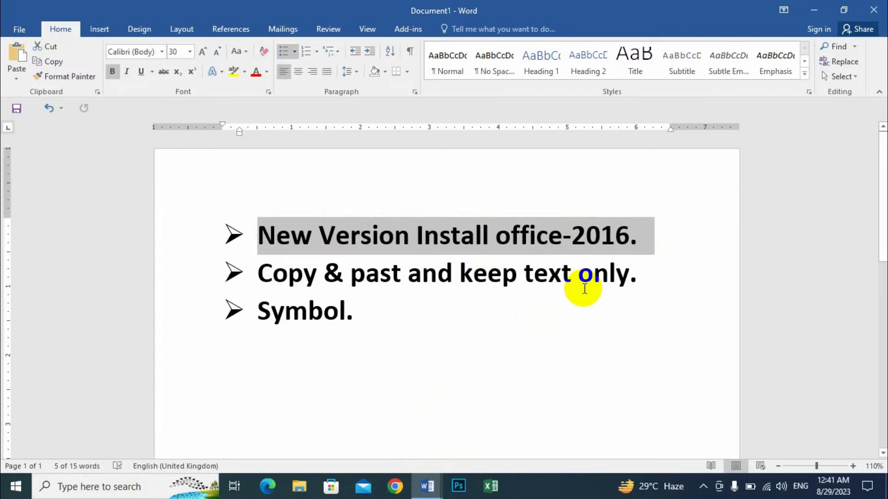
- Review the second bulleted item, "Copy & past and keep text only.", by highlighting the whole line and its individual parts
left_click(362, 277)
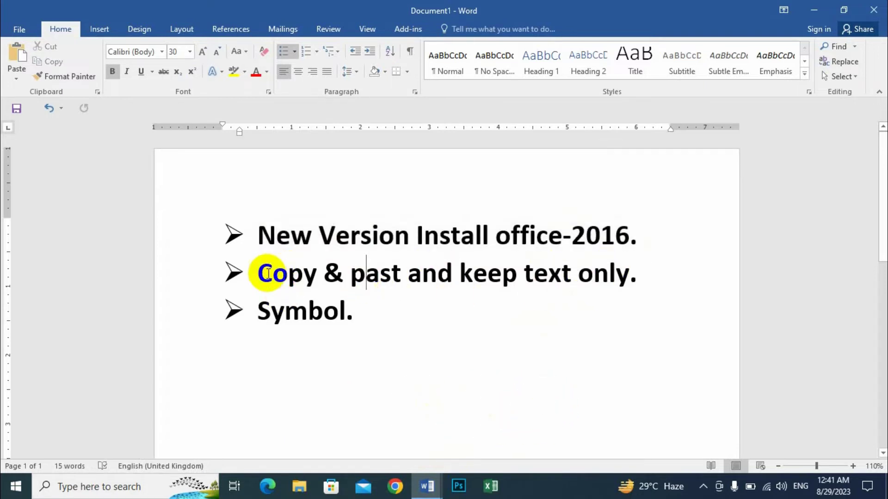
left_click_drag(253, 274, 651, 275)
left_click(464, 291)
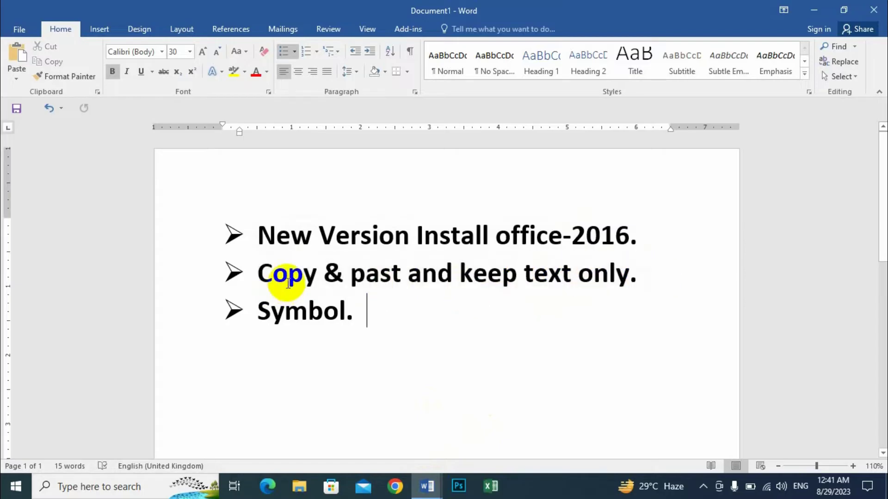
left_click_drag(259, 273, 402, 281)
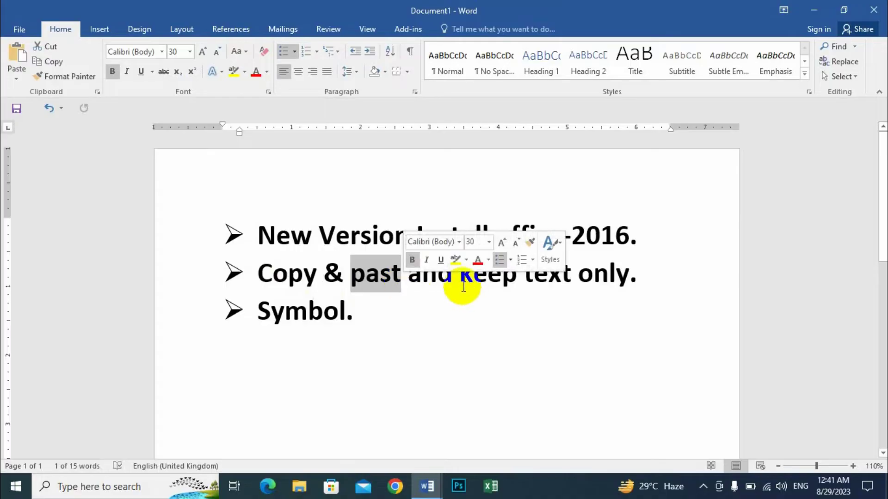
left_click(463, 278)
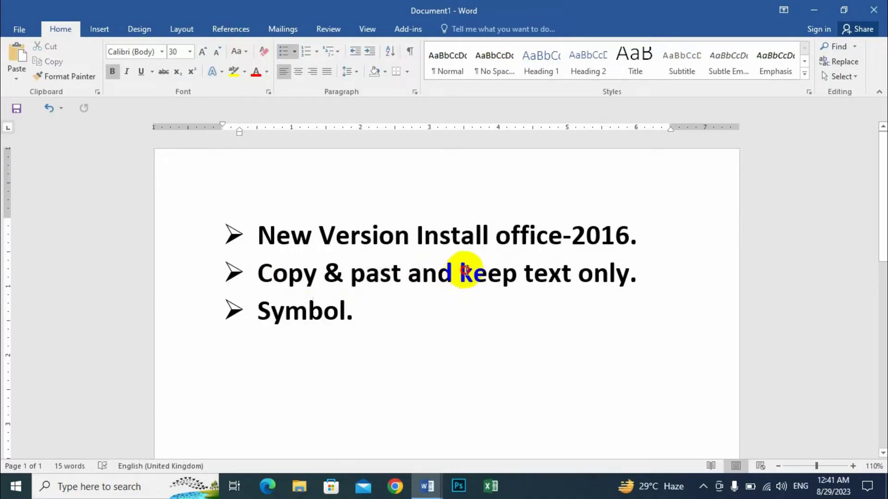
left_click_drag(460, 273, 644, 287)
left_click(644, 282)
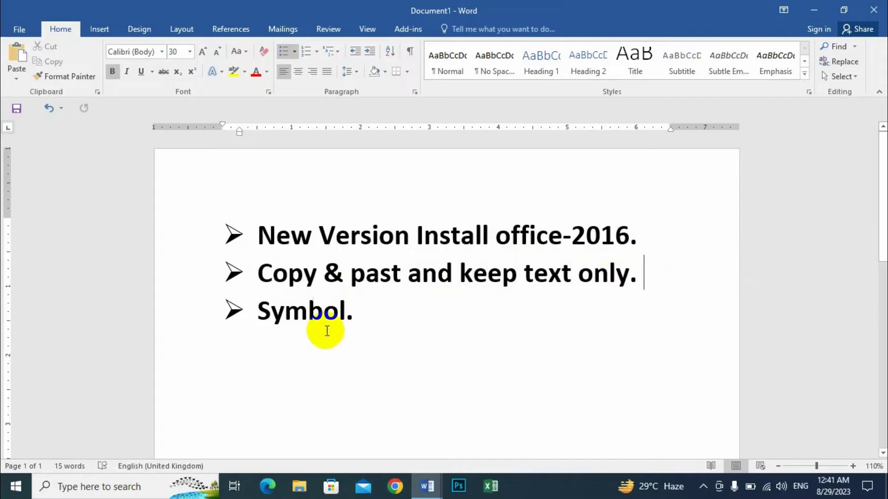
- Highlight the "Symbol." item, and go over the first and second bulleted items again
left_click_drag(375, 315, 254, 320)
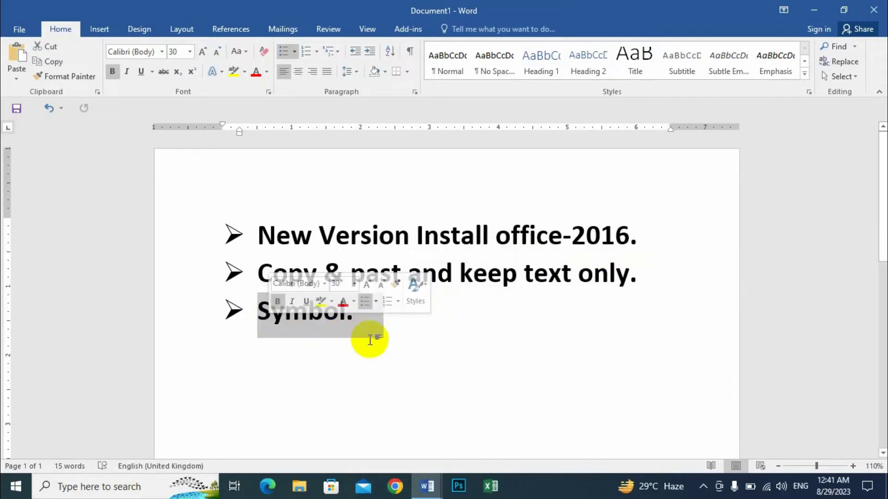
left_click(396, 325)
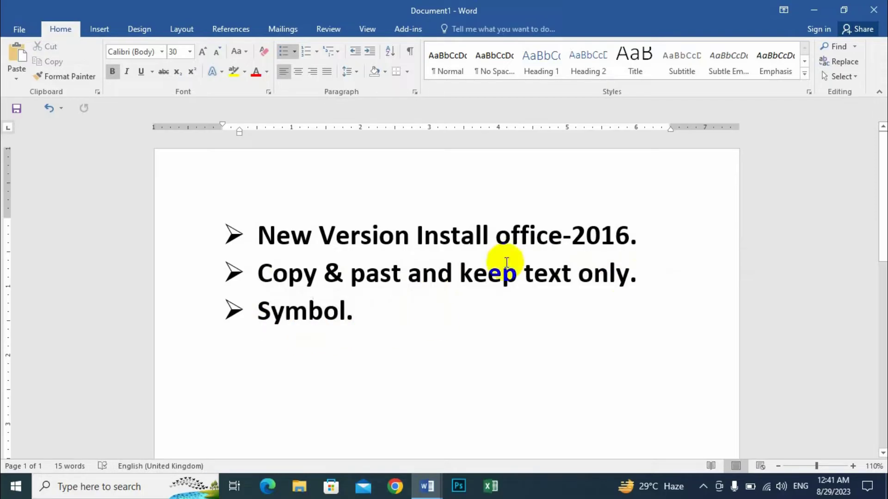
left_click_drag(596, 235, 277, 231)
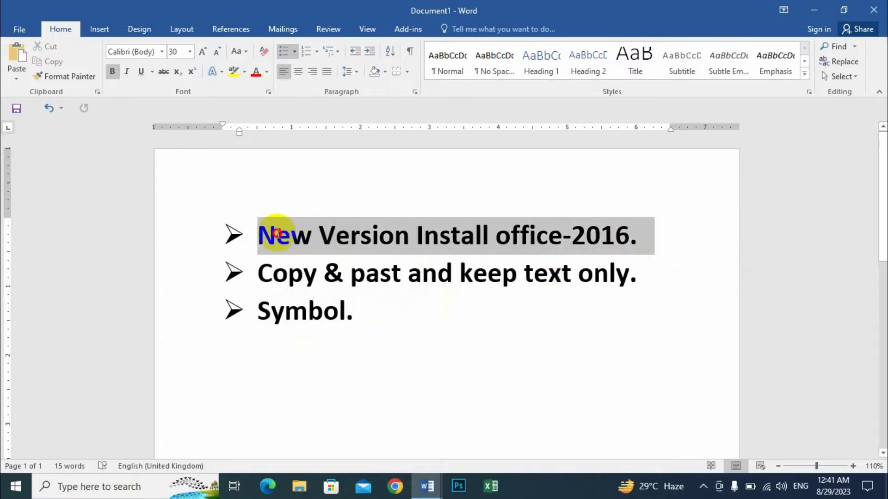
left_click(376, 318)
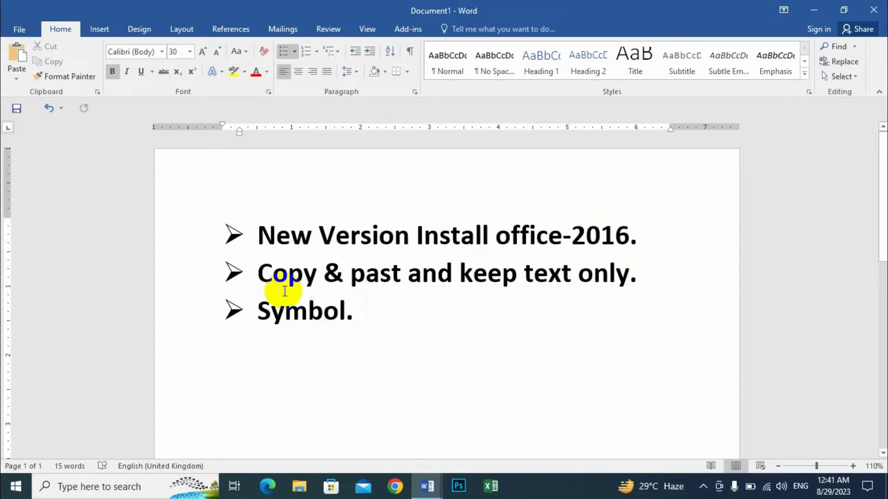
left_click_drag(258, 273, 649, 281)
left_click(453, 272)
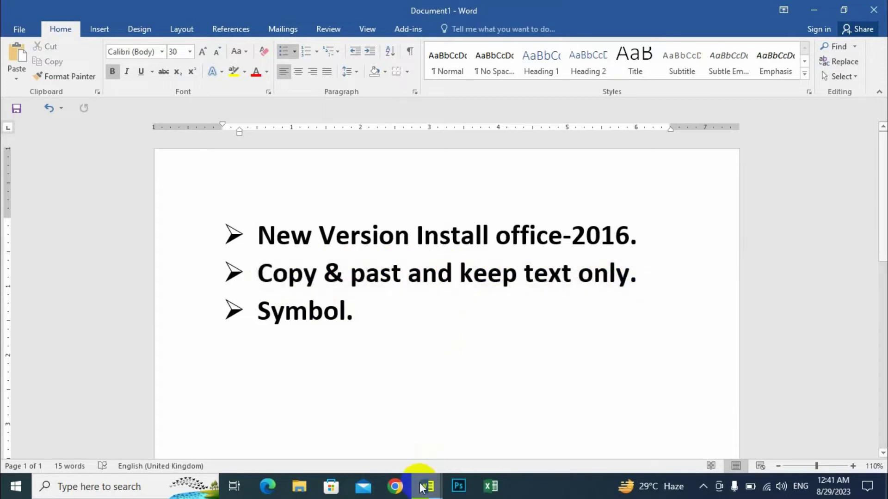
- Switch to Document2 and enter the Bengali words "বত©মান, পব© , অজ©ন" on the first line
mouse_move(427, 485)
left_click(502, 421)
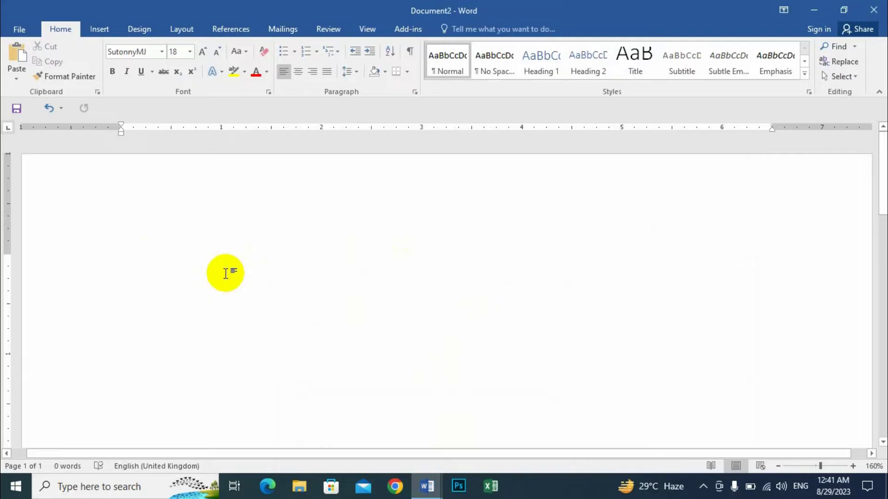
type("eZ©gv")
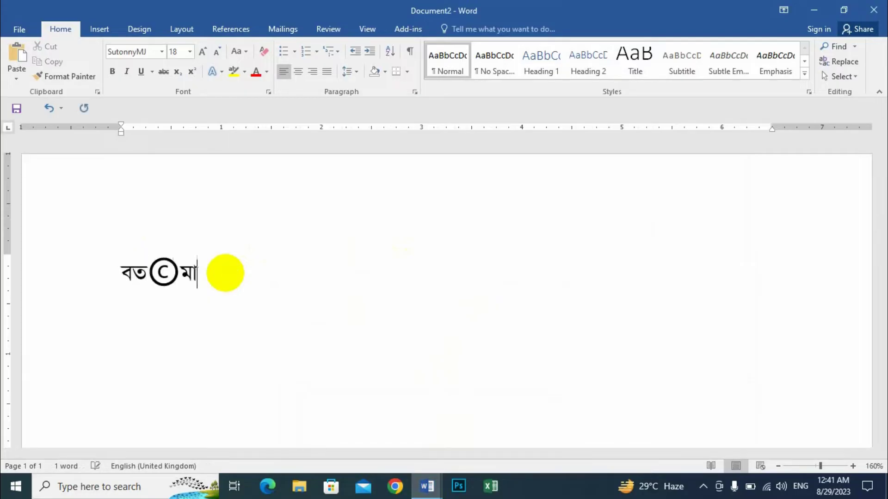
type("b, ce© , ")
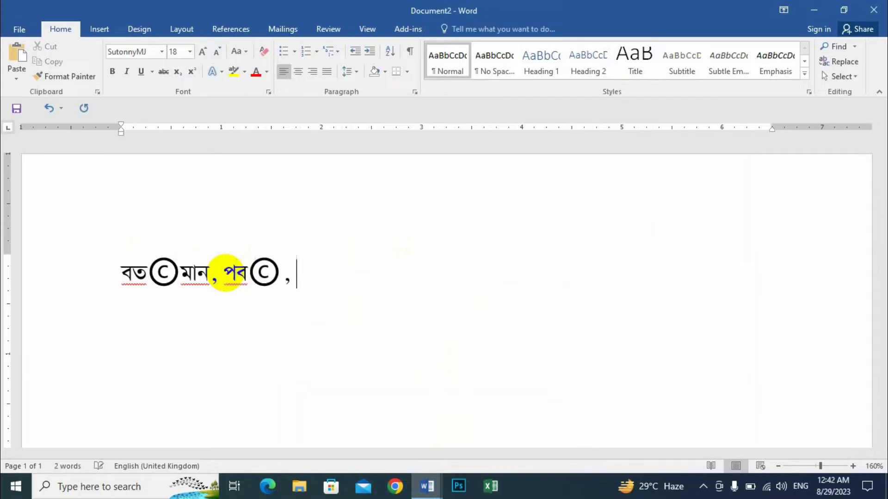
type("AR©b")
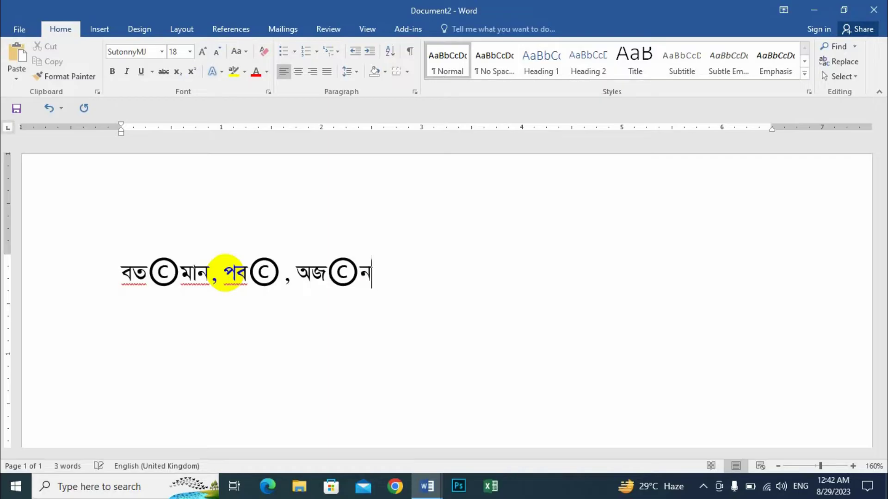
- Add the words "পূণ©", "পদ©া" and "অথ©" to the same line, separated by commas
type(", c")
type("ূণ© , ")
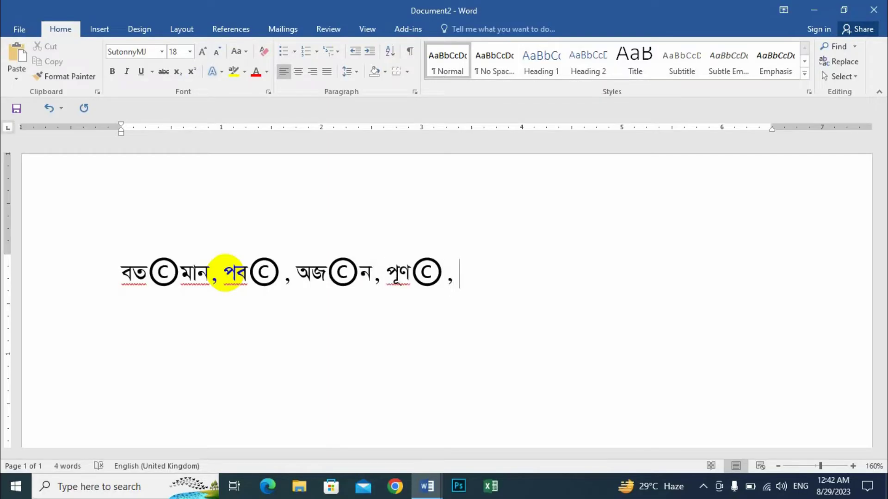
type("পদ©")
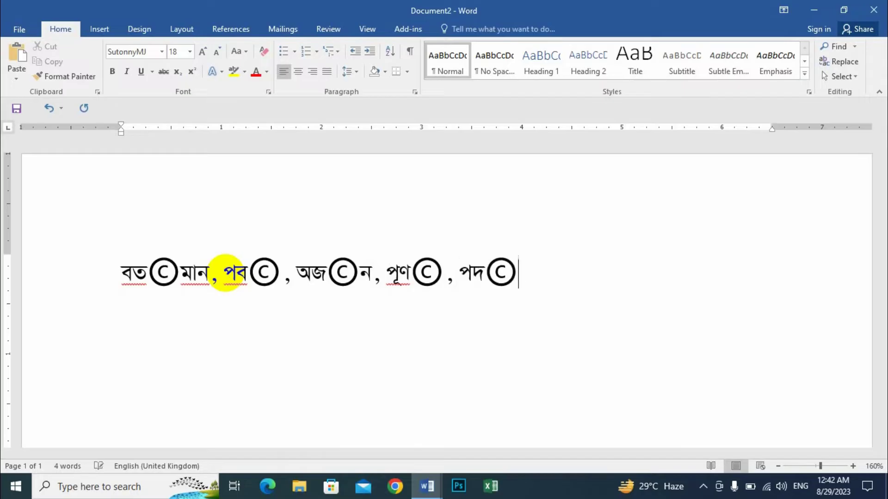
type("া")
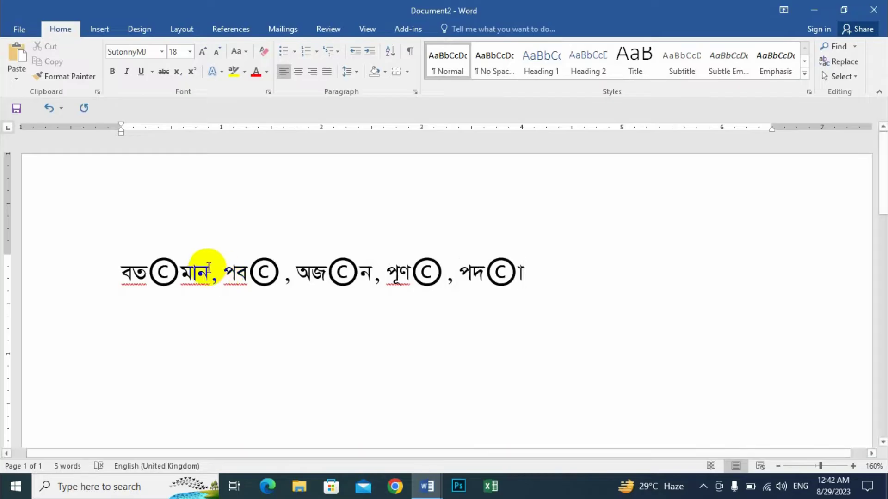
type(", অথ©")
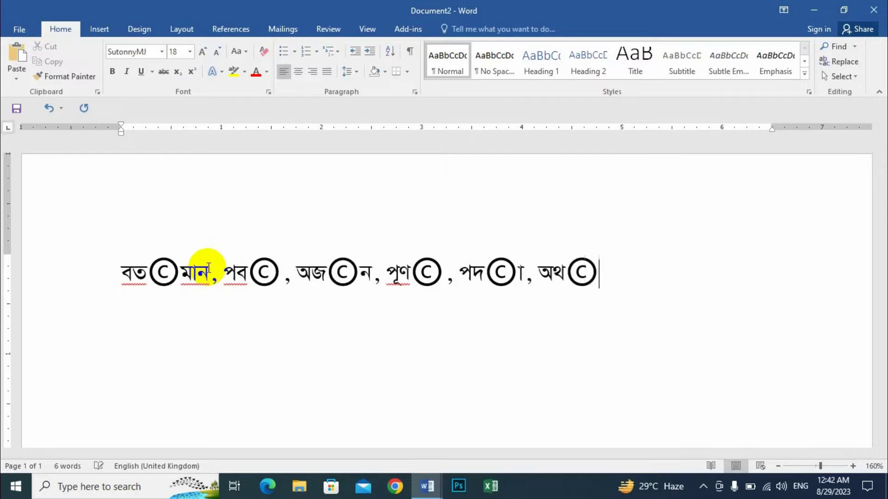
- Examine the © symbols in the Bengali words by highlighting the one in the last word and the whole line
left_click_drag(599, 271, 580, 267)
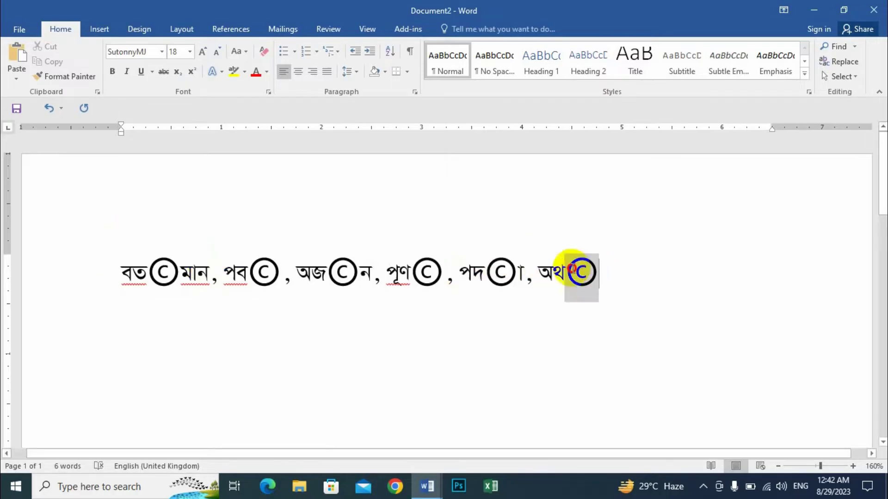
left_click(514, 281)
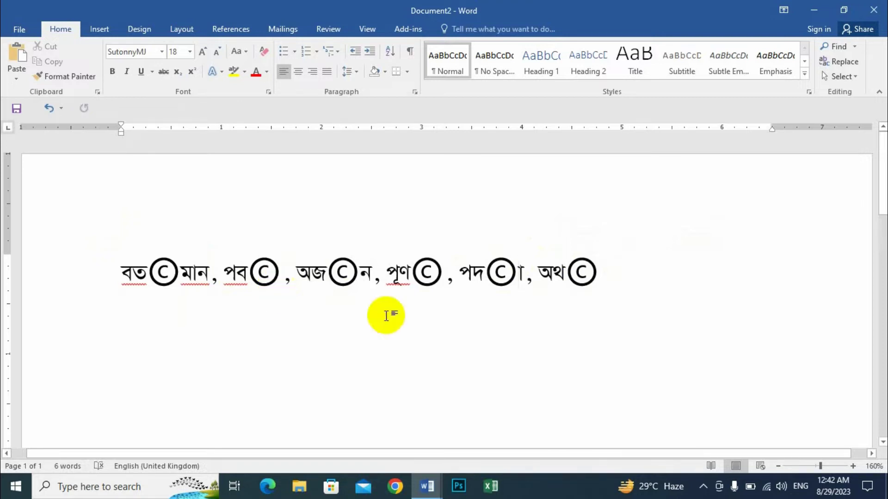
key("ctrl+a")
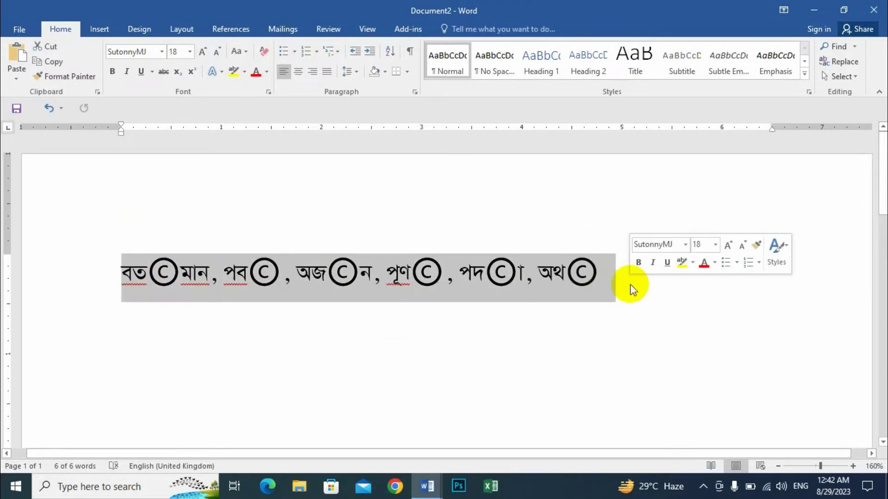
left_click(254, 293)
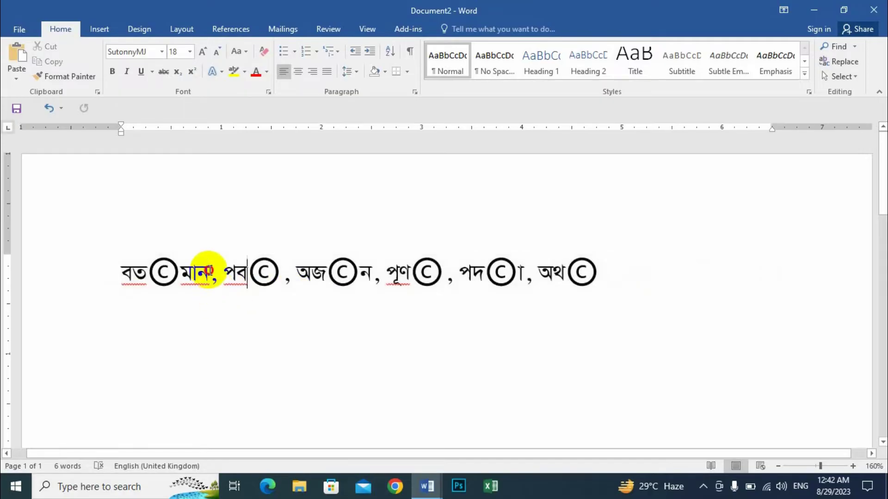
- Copy the first word "বত©মান" and paste it over itself, replacing it with a Keep Text Only paste
left_click_drag(209, 271, 119, 271)
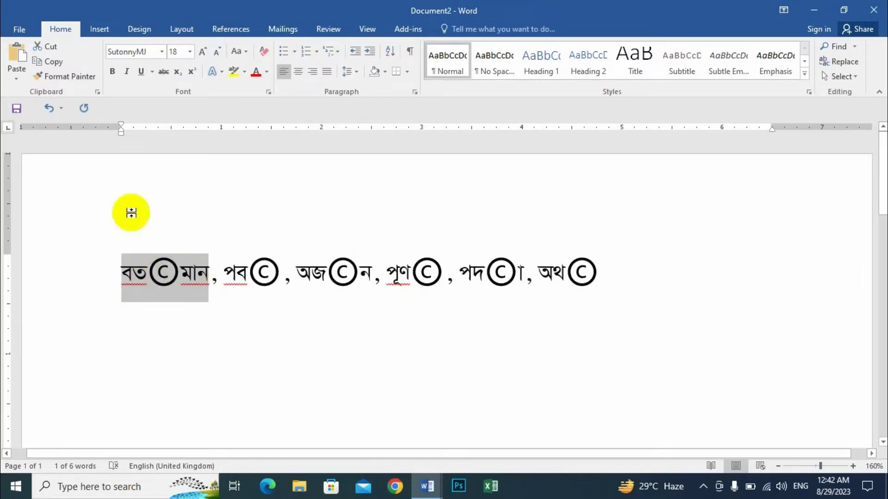
left_click(48, 61)
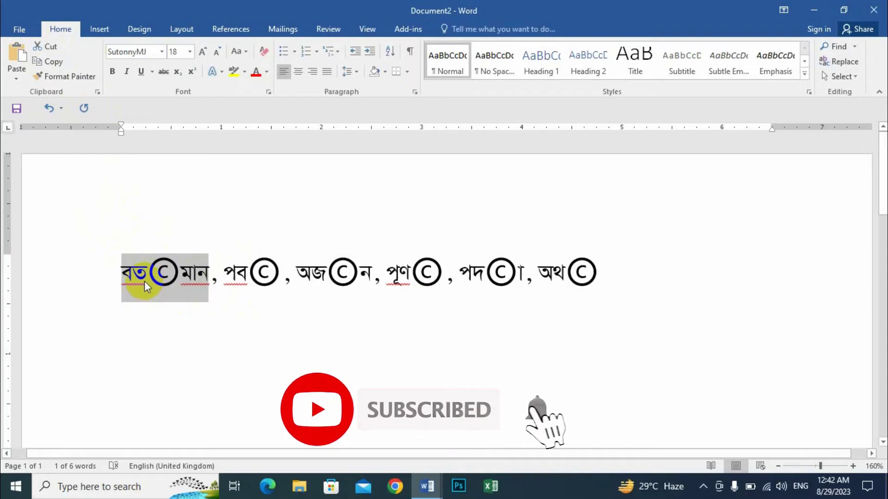
key("ctrl+v")
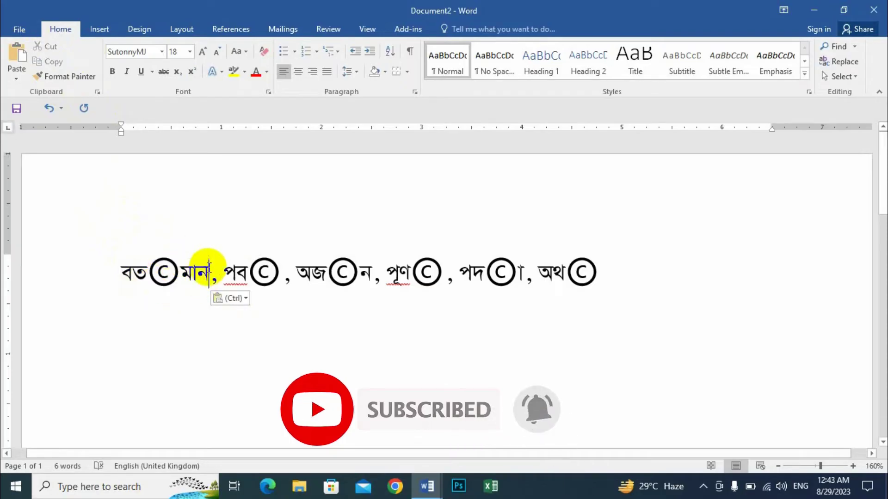
left_click_drag(208, 269, 119, 276)
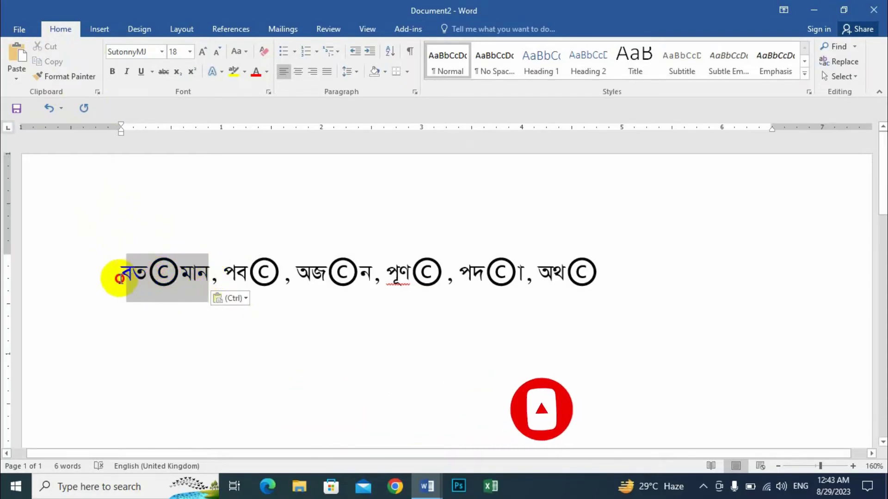
left_click(14, 73)
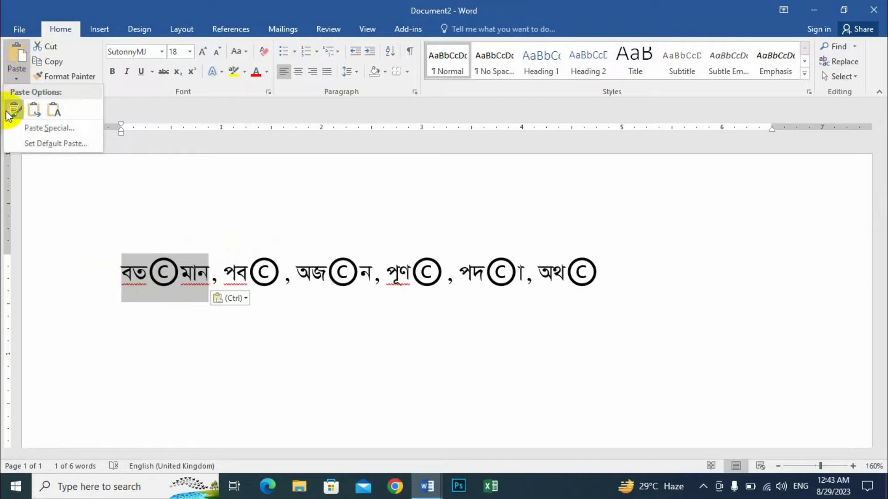
left_click(54, 109)
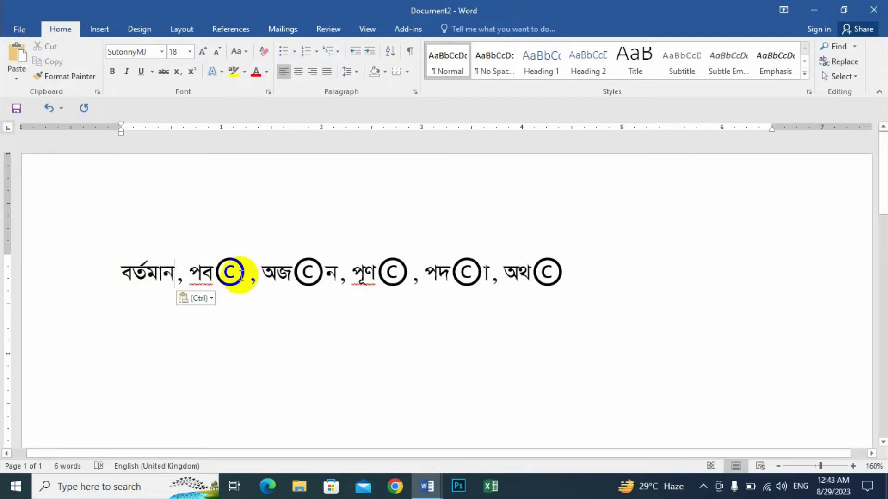
- Copy the second word "পব©" and paste it back in place with the Keep Text Only option
left_click_drag(242, 272, 191, 273)
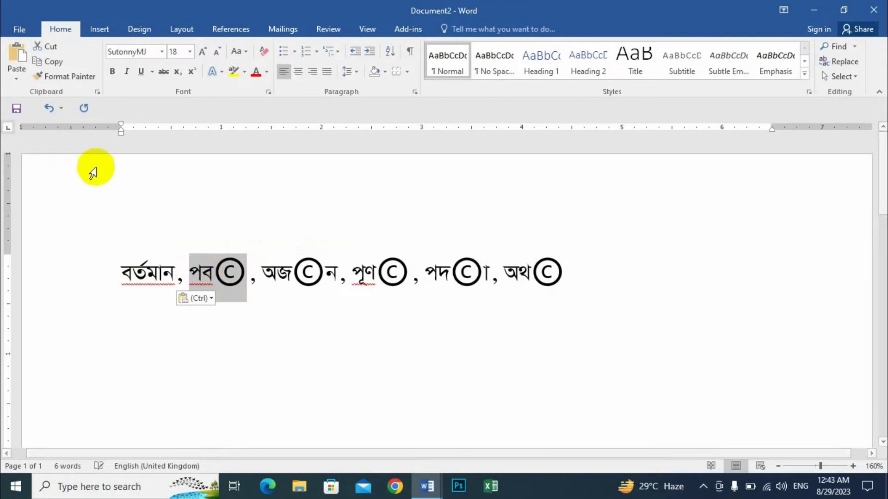
key("ctrl+v")
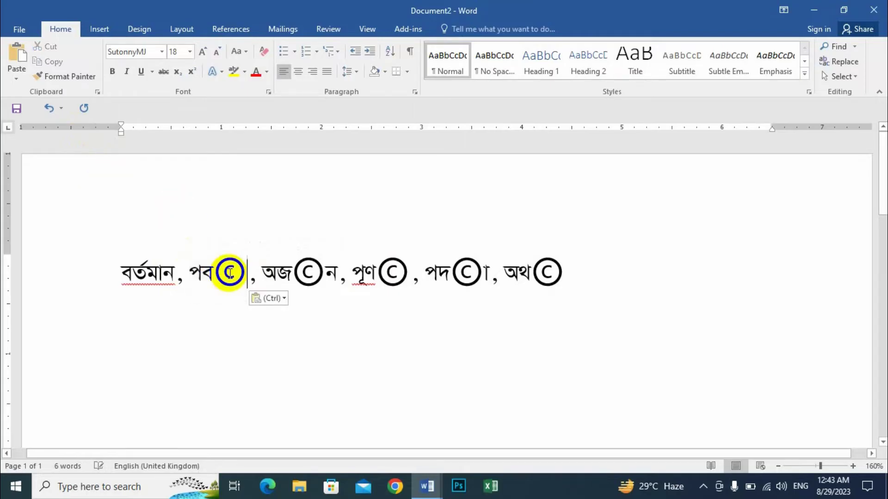
left_click(17, 76)
left_click(53, 112)
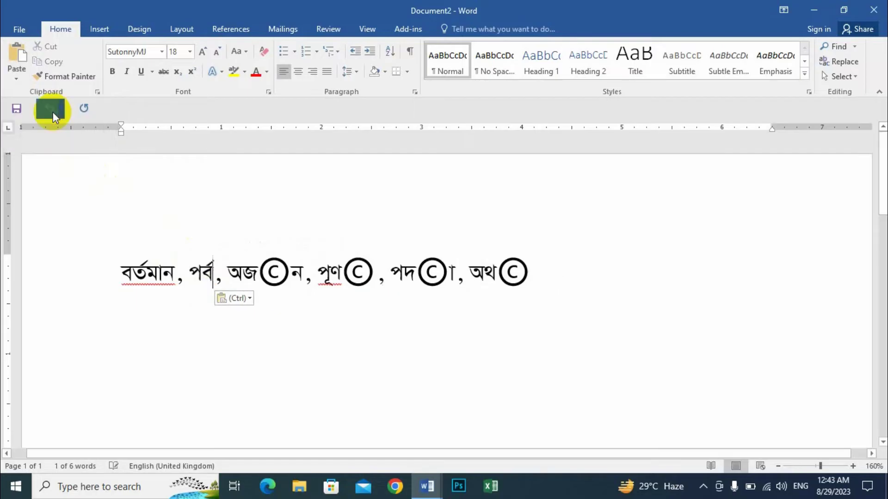
- Replace the third word "অজ©ন" with a copy of itself pasted as Keep Text Only
left_click_drag(299, 272, 228, 273)
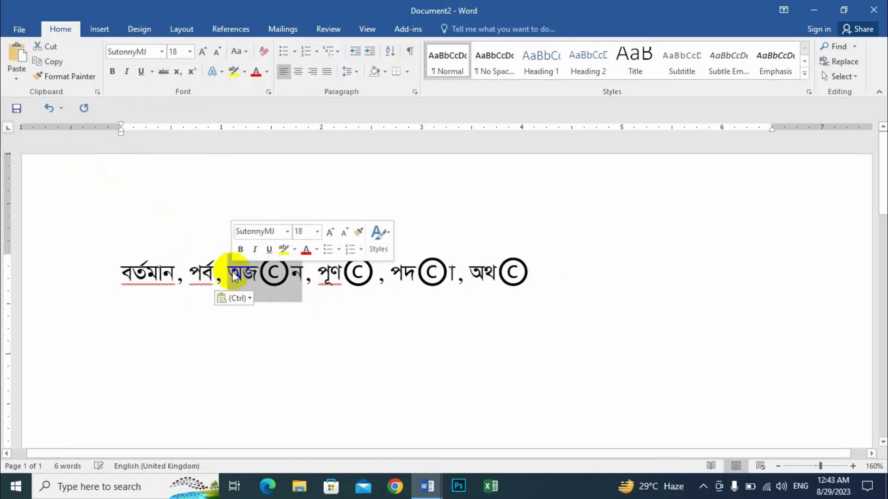
key("ctrl+v")
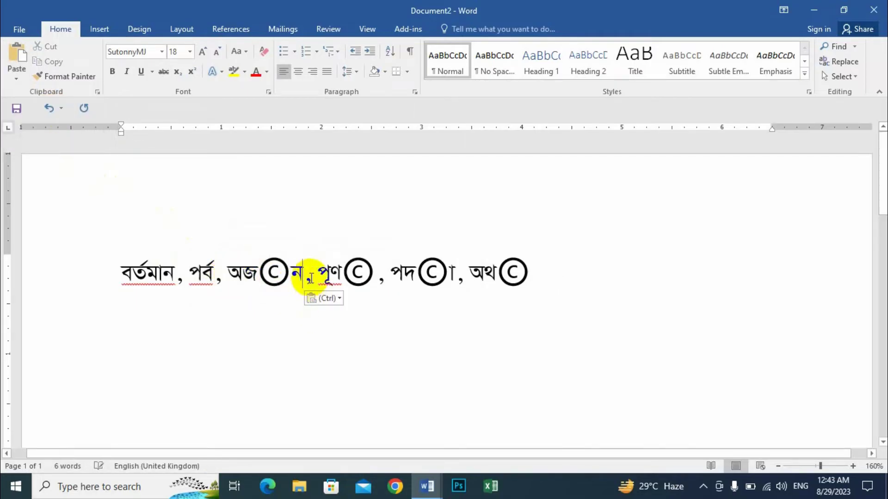
left_click_drag(301, 272, 230, 266)
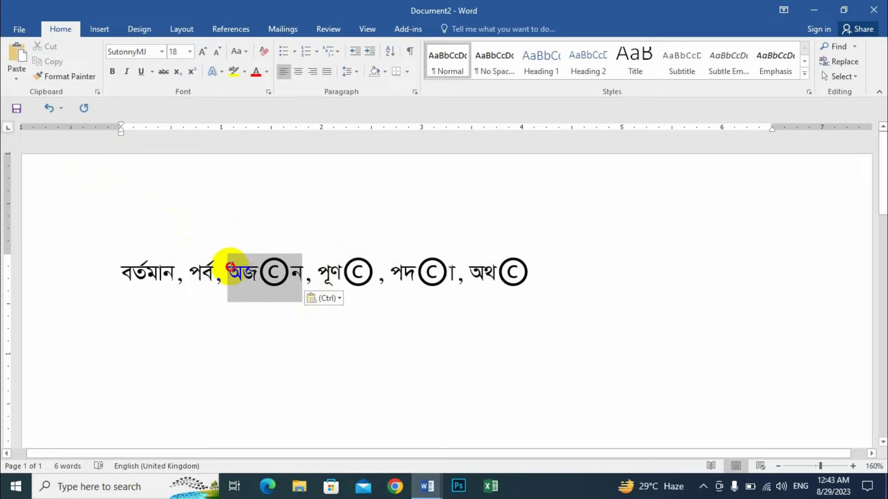
left_click(18, 72)
left_click(53, 111)
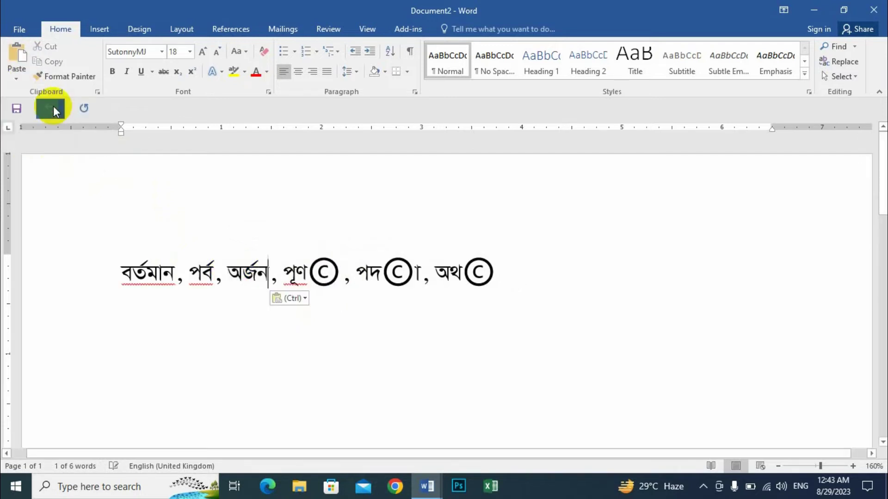
- Copy the fourth word "পূণ©" and paste it over itself with the Keep Text Only option
left_click_drag(342, 273, 287, 271)
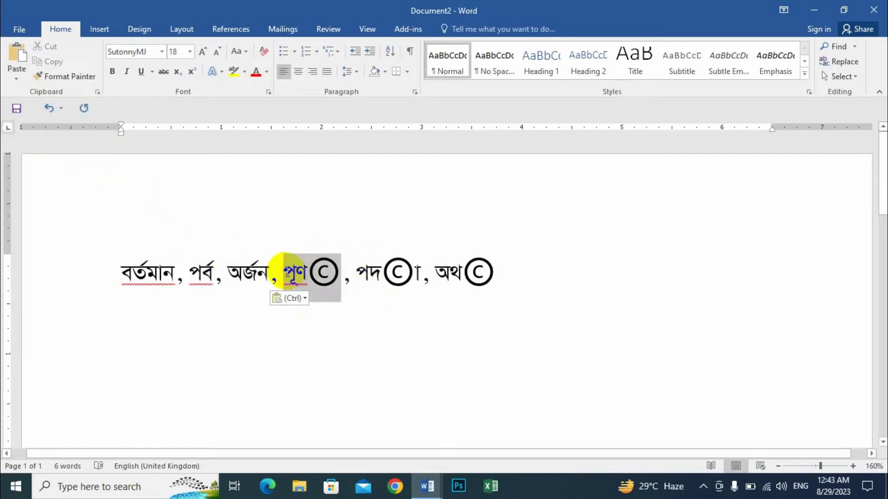
key("ctrl+v")
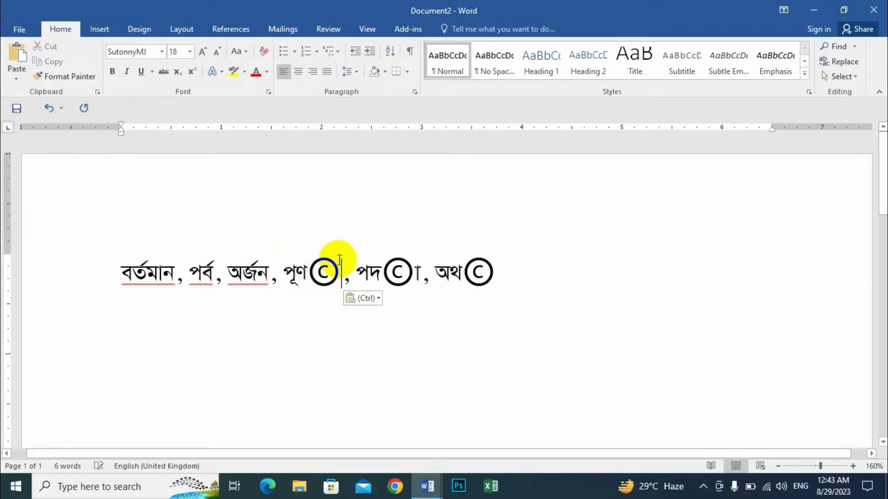
left_click_drag(291, 269, 283, 271)
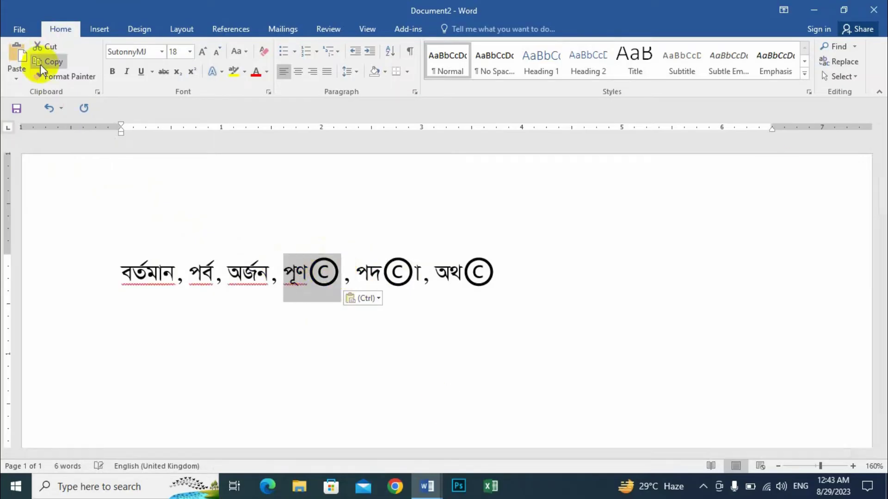
left_click(10, 79)
left_click(54, 110)
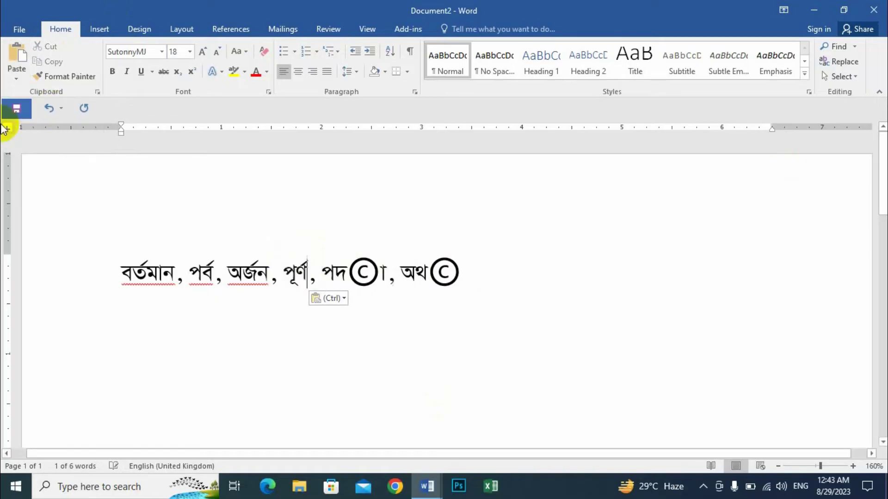
- Replace the fifth word "পদ©া" with its own copy pasted as Keep Text Only
left_click_drag(384, 270, 323, 267)
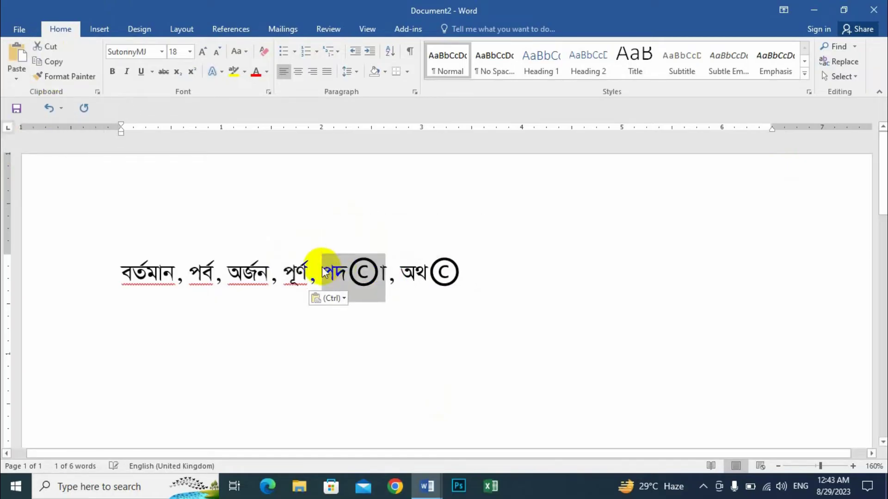
key("ctrl+v")
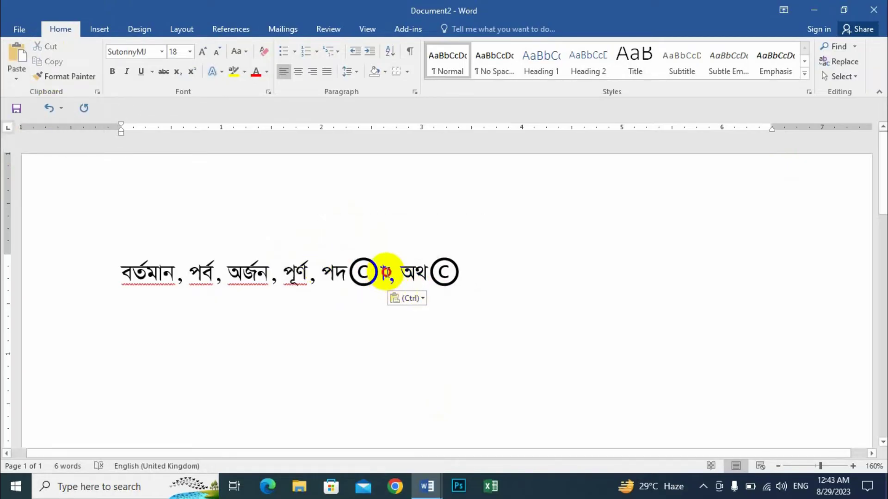
left_click_drag(389, 270, 323, 269)
left_click(21, 74)
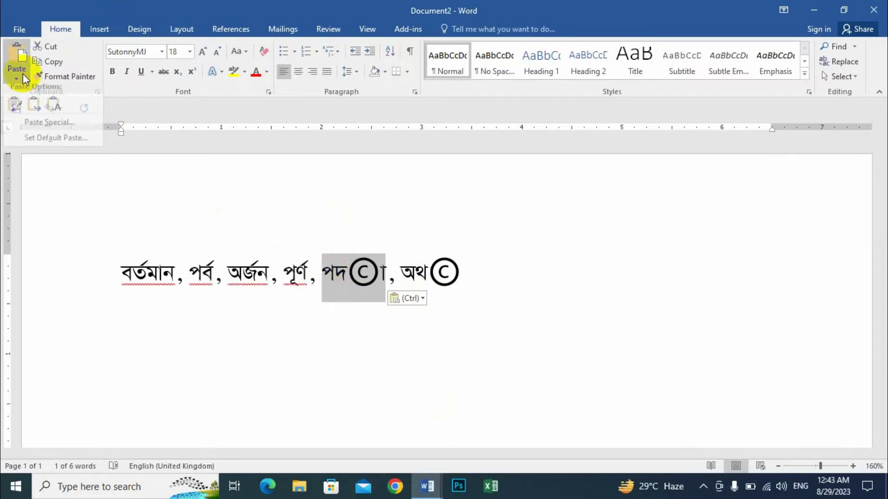
left_click(54, 110)
- Copy the last word "অথ©" and paste it back in place using Keep Text Only
left_click_drag(432, 271, 368, 268)
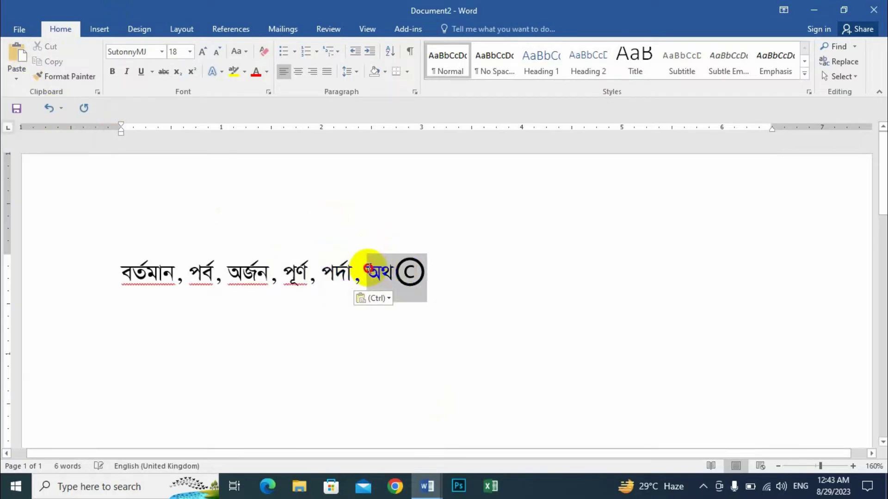
left_click(48, 63)
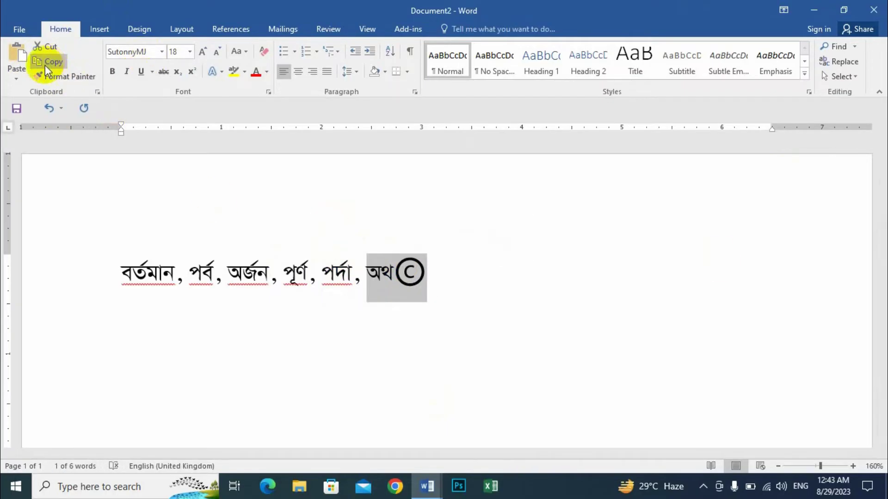
left_click(20, 54)
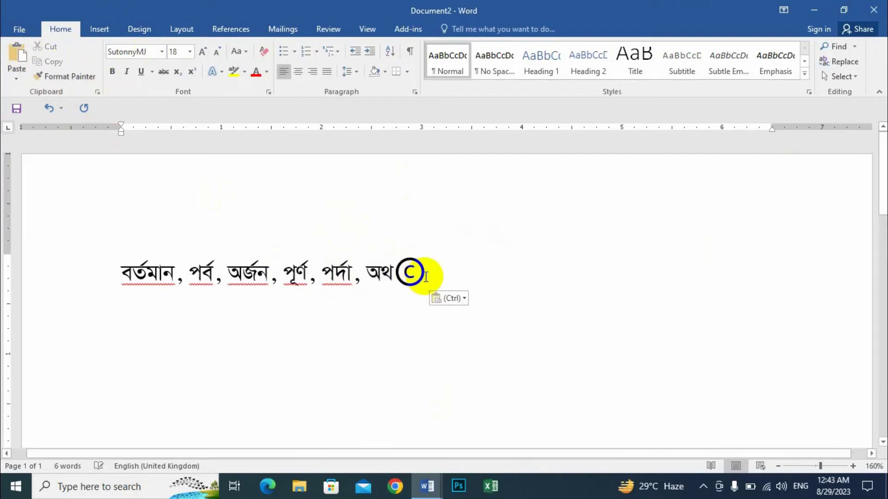
left_click_drag(410, 271, 370, 276)
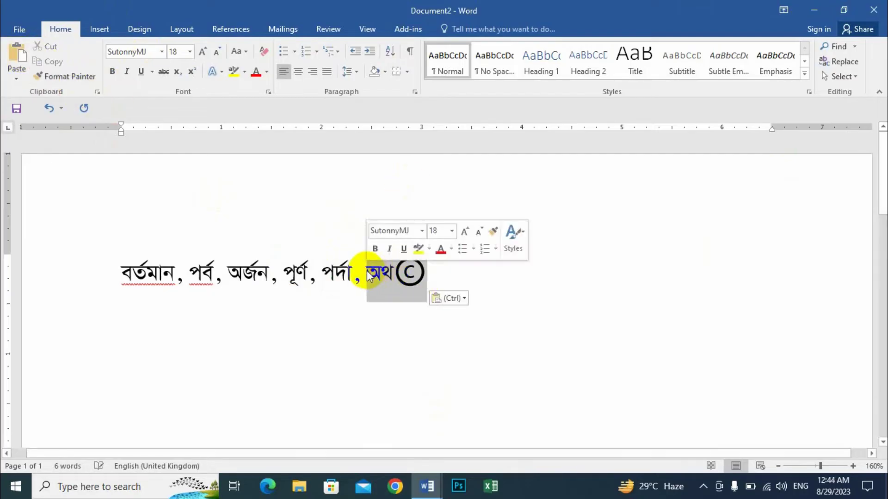
left_click(16, 72)
left_click(54, 113)
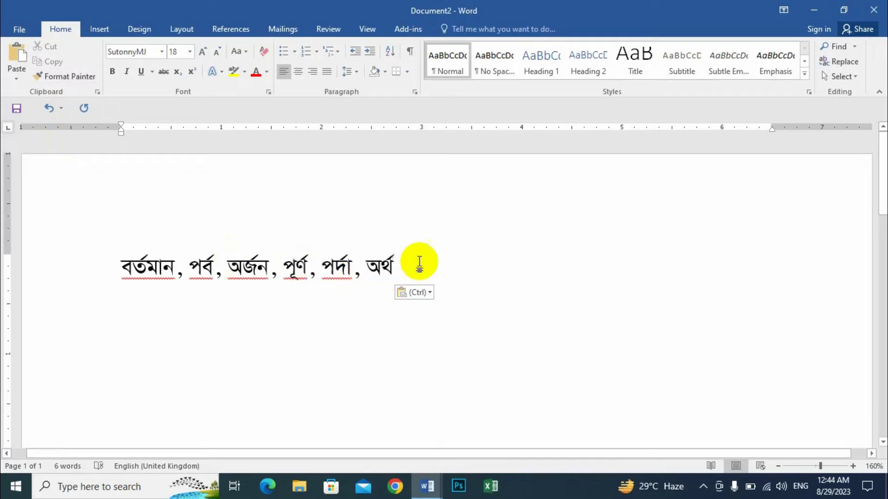
- Review the corrected Bengali words by highlighting the whole line and individual words
left_click_drag(412, 258, 103, 267)
key("ctrl+c")
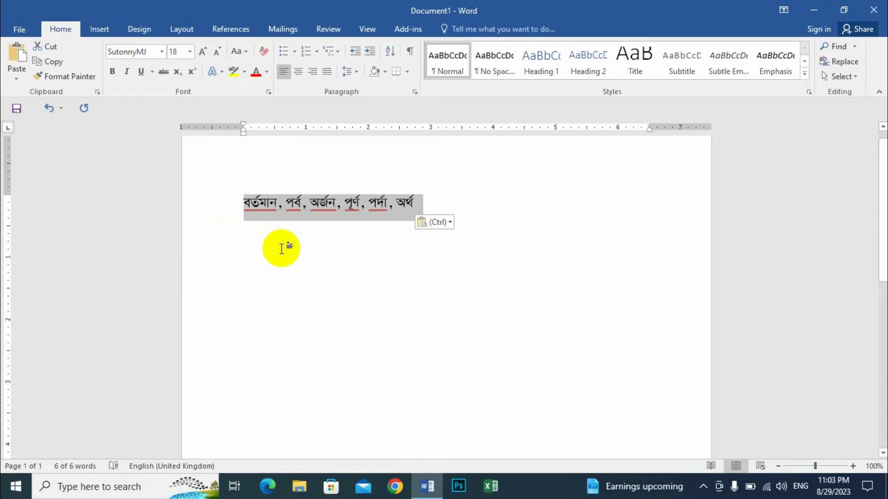
left_click(284, 202)
left_click_drag(283, 202, 248, 198)
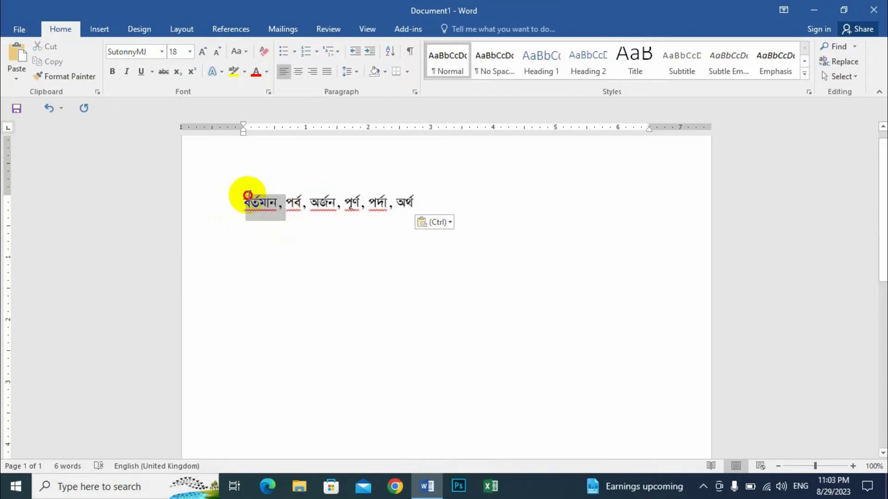
mouse_move(305, 203)
left_mouse_down()
mouse_move(290, 200)
mouse_move(317, 195)
left_mouse_up()
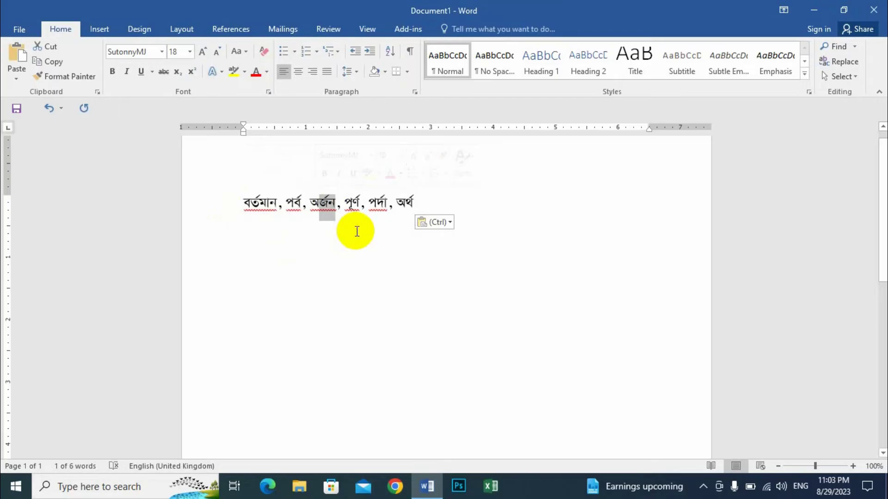
left_click(390, 250)
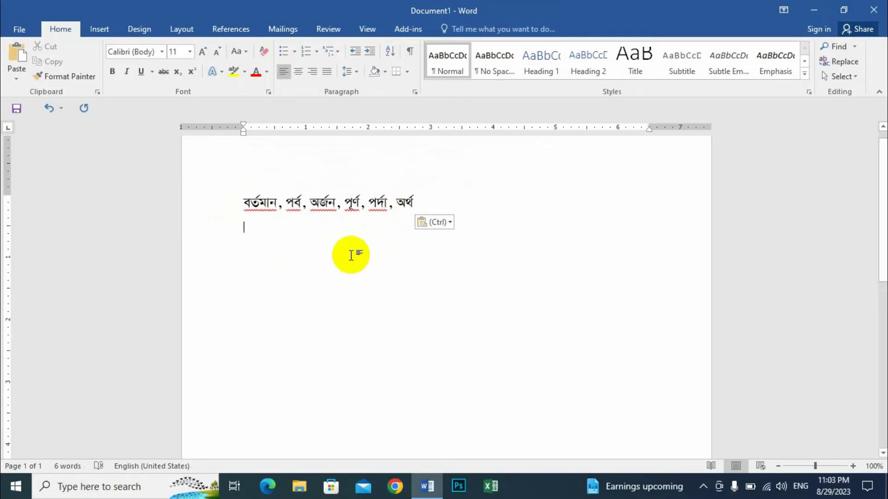
- Undo the Keep Text Only pastes in Document1 back to the original line with © in all six words
key("ctrl+z")
key("ctrl+z")
key("ctrl+z")
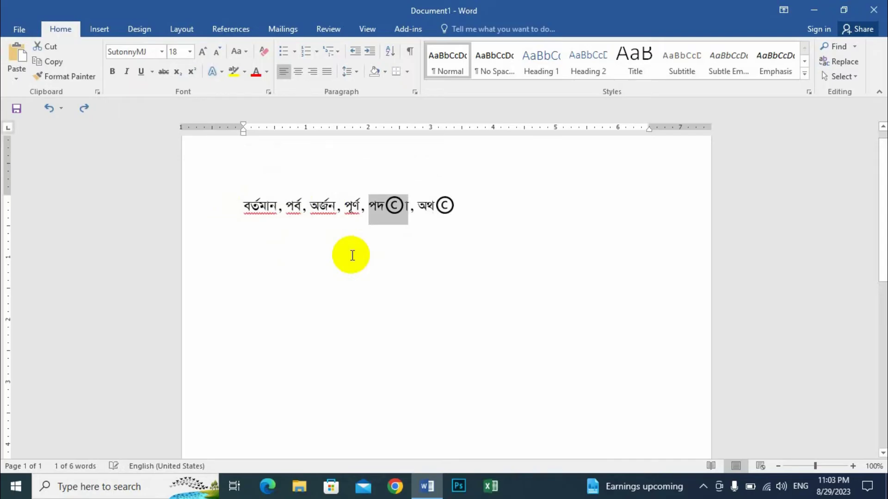
key("ctrl+z")
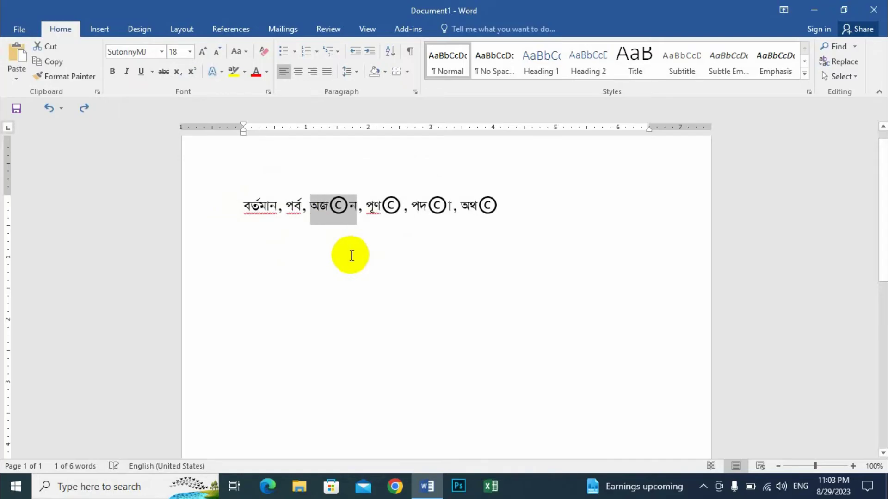
key("ctrl+z")
key("ctrl+z")
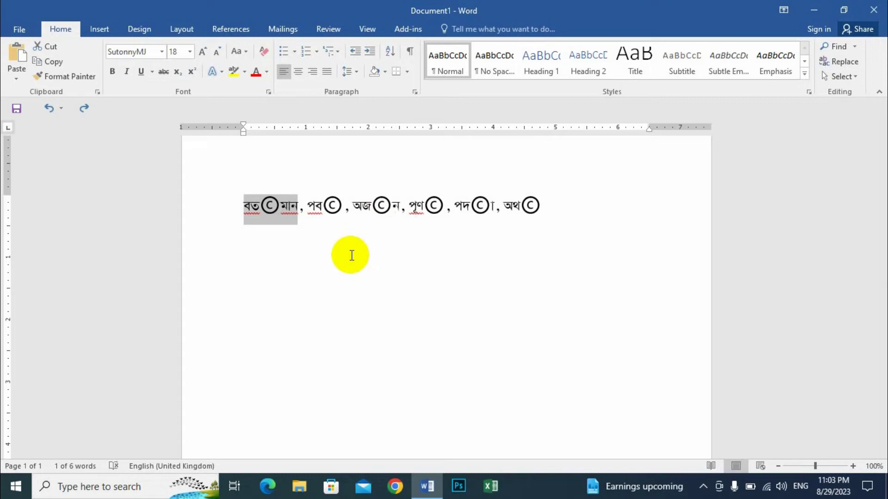
left_click(440, 252)
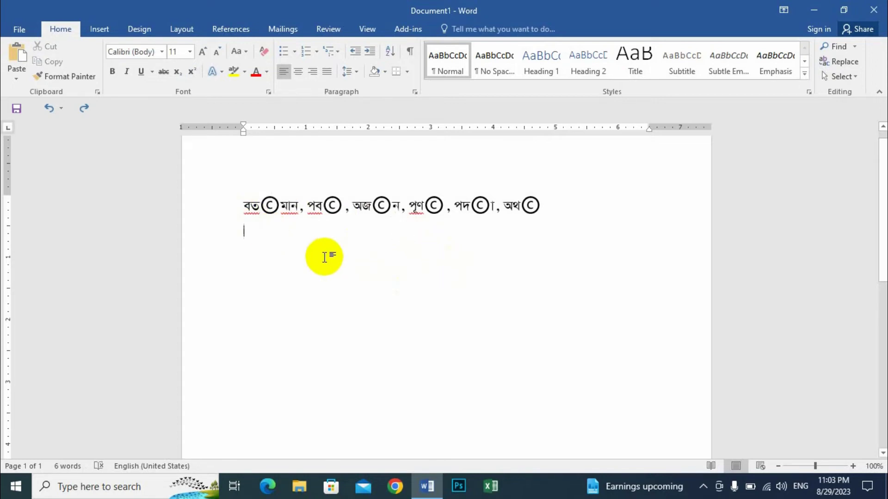
- Copy the entire text at once and paste it over itself with the Keep Text Only option
key("ctrl+a")
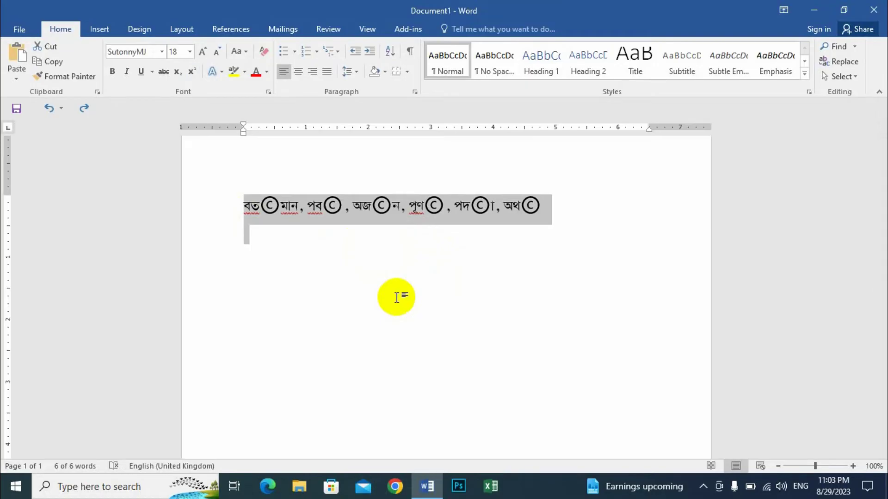
type("বত©মান, পব© , অজ©ন, পুণ© , পদ©া, অথ©")
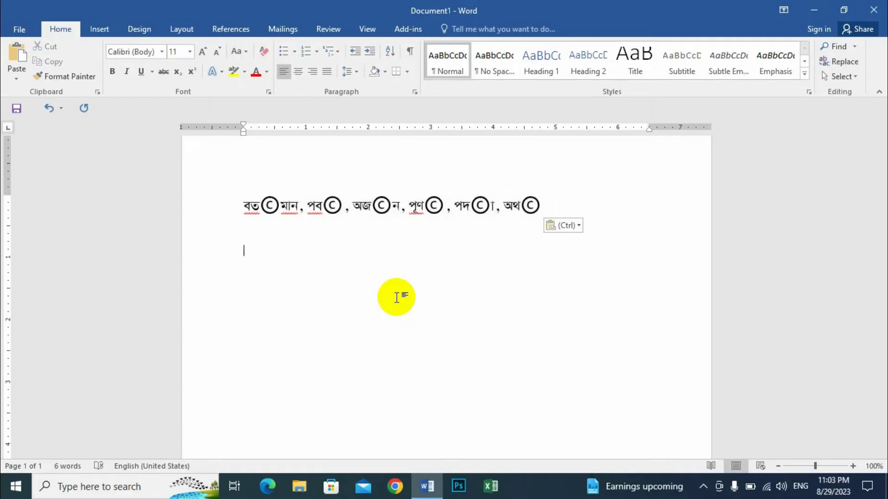
key("ctrl+a")
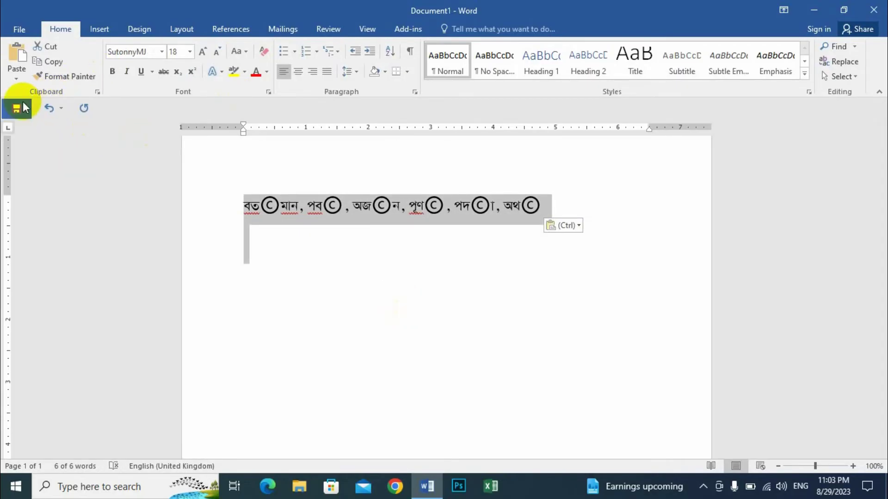
left_click(17, 79)
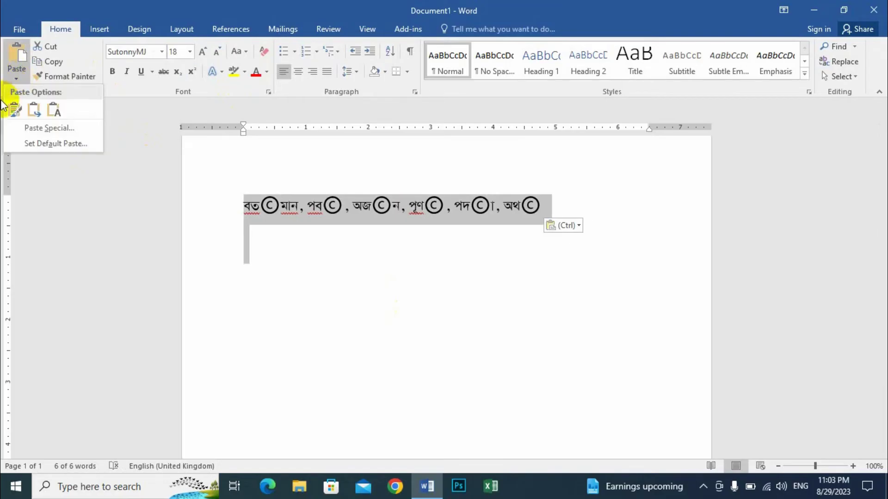
left_click(54, 110)
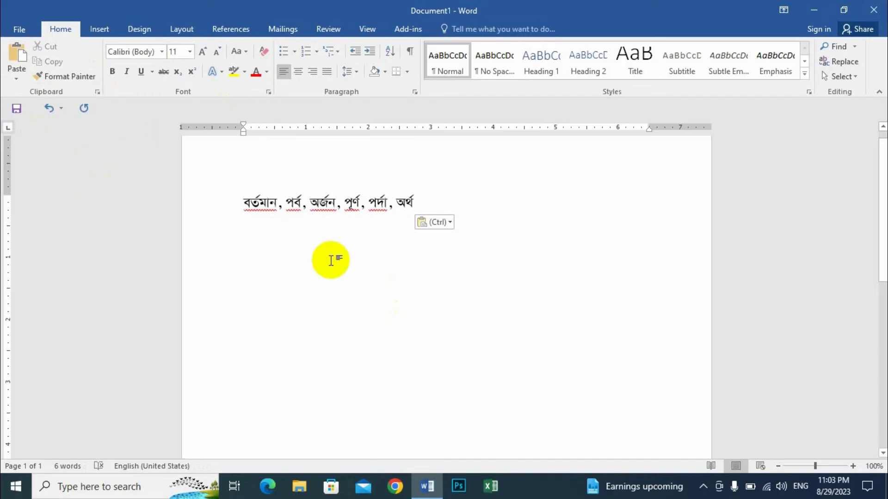
left_click(549, 240)
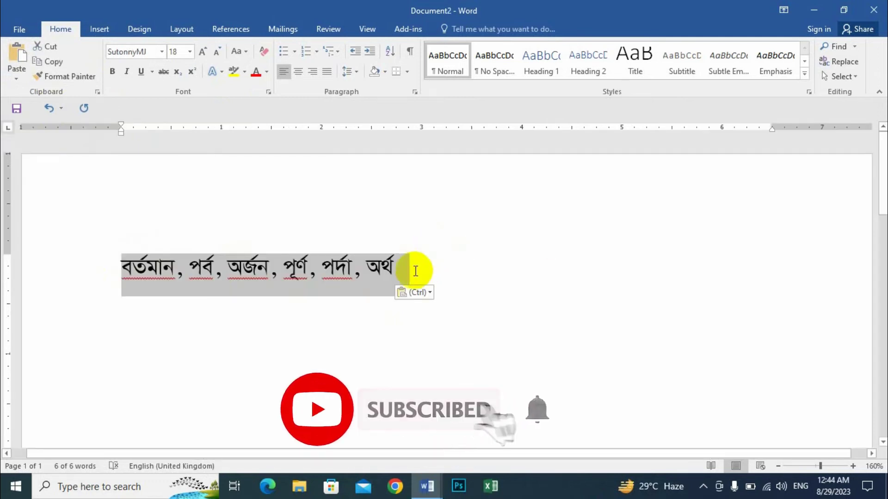
- Enter the word "পদ©া" on a new line below the corrected words in Document2
left_click(415, 264)
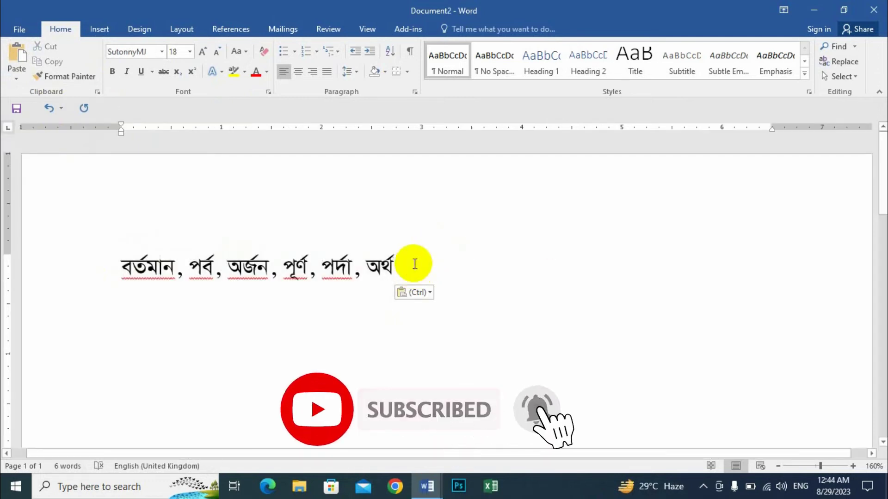
key("Escape")
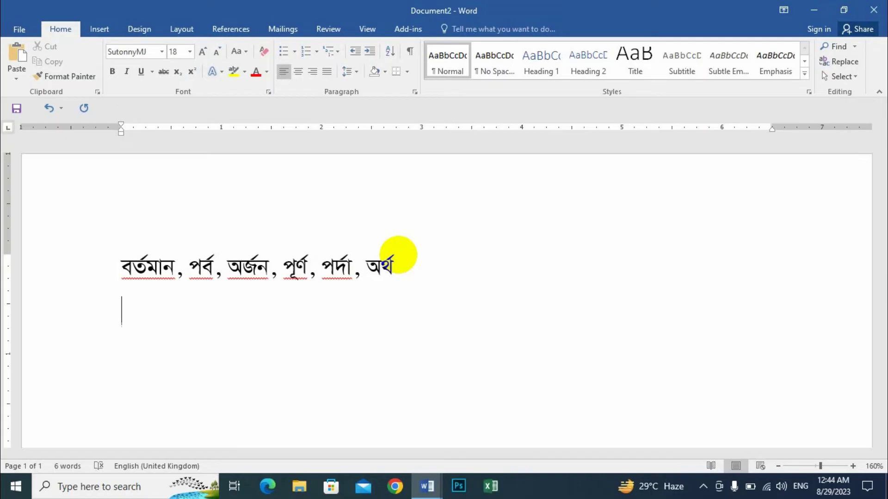
type("পদ©া")
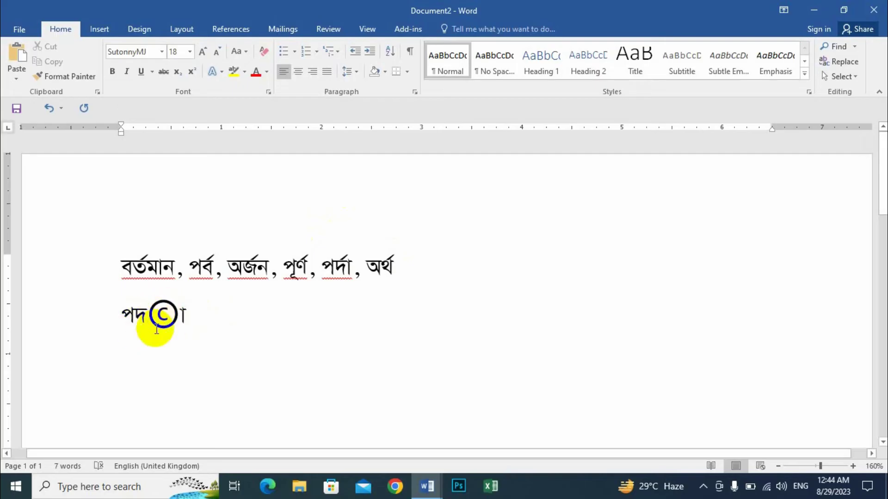
- Delete the © symbol from inside the word "পদ©া" on the second line
left_click(179, 316)
left_click_drag(180, 316, 158, 319)
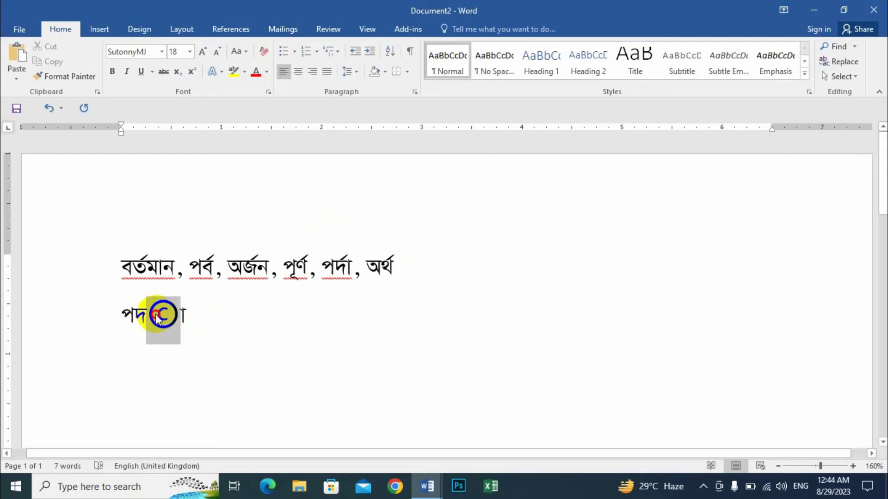
left_click(158, 313)
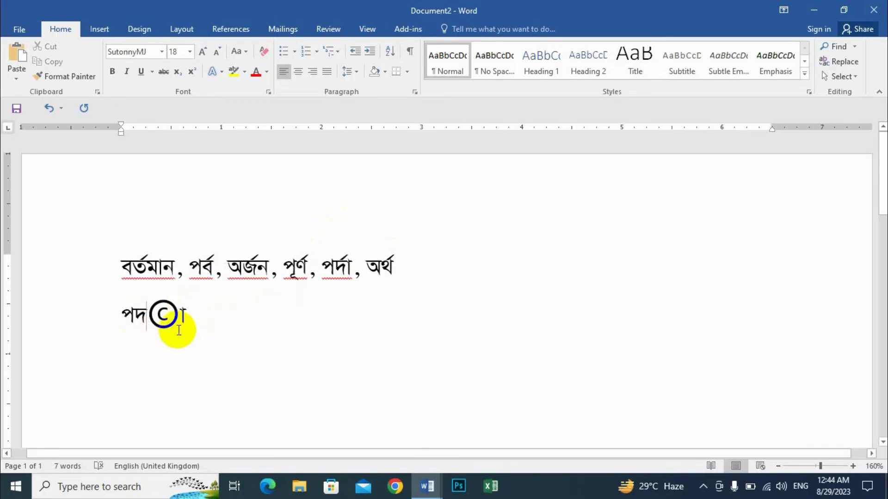
key("shift+Right")
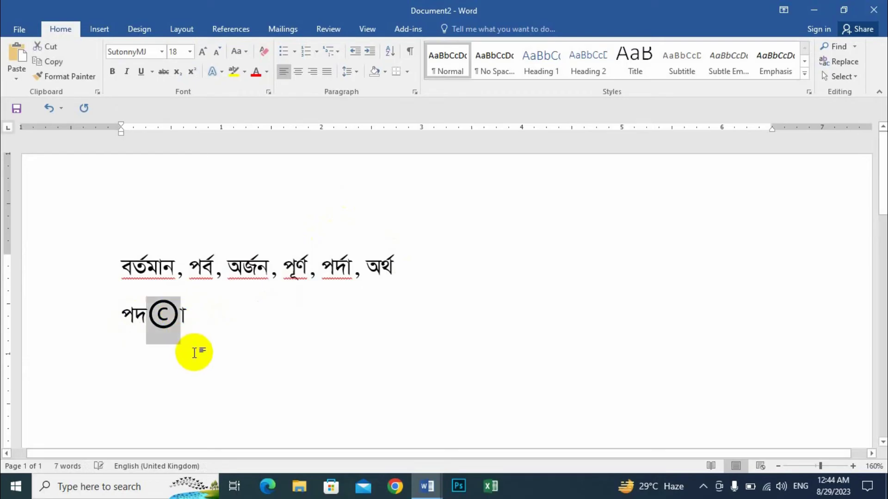
key("Delete")
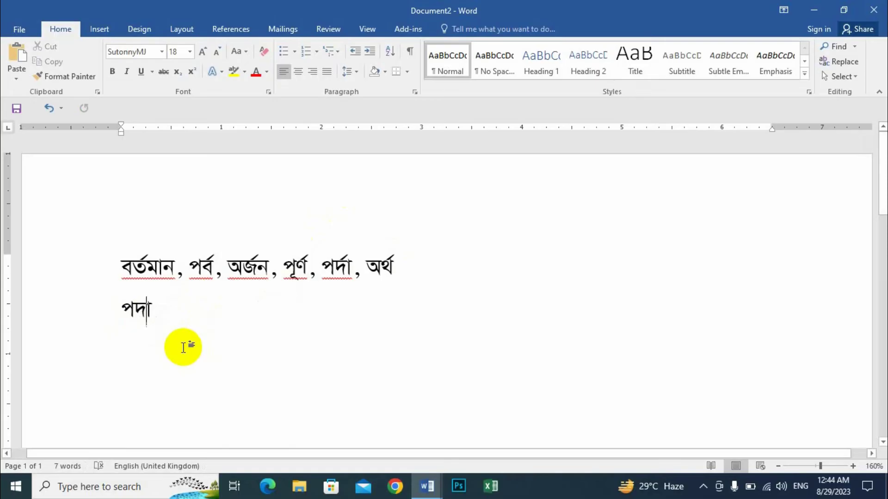
- Insert the reph symbol, character code 00A9 in the (normal text) font, after "দ" in "পদা" on the second line
left_click(100, 29)
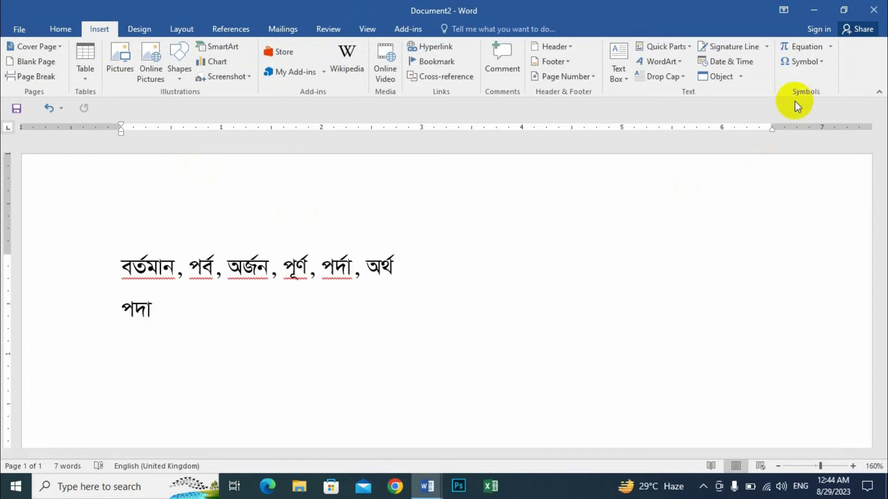
left_click(818, 64)
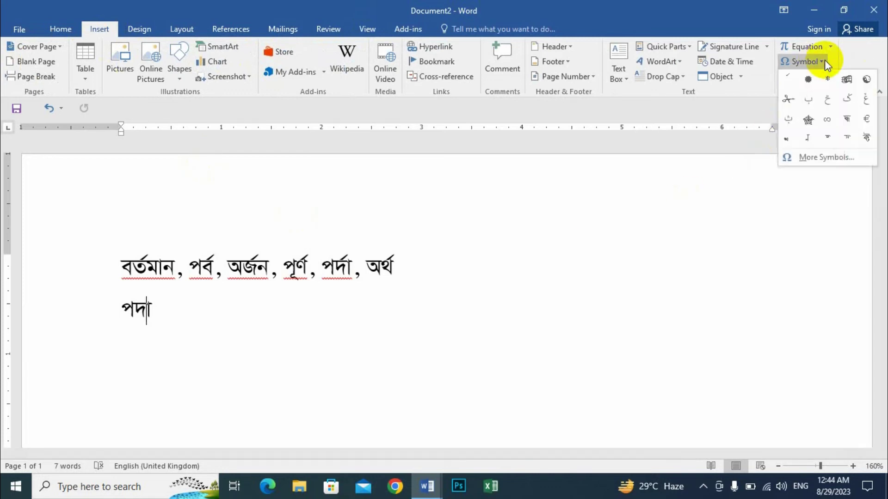
left_click(828, 158)
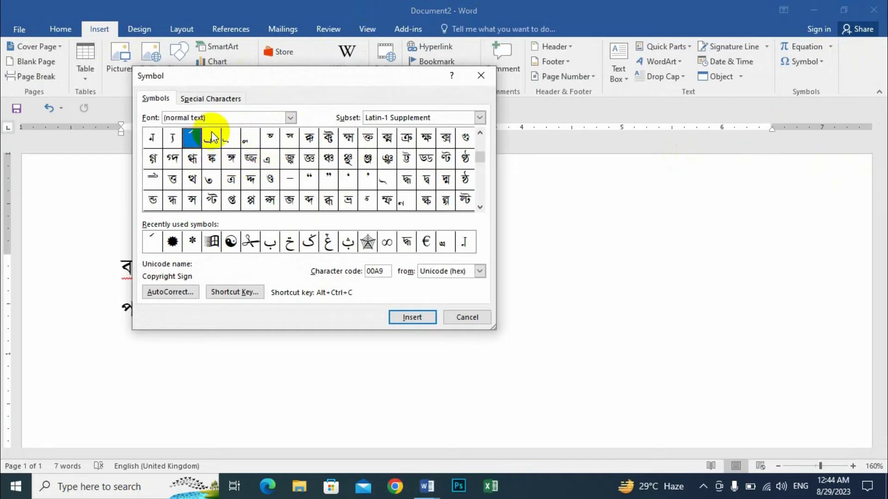
left_click(290, 119)
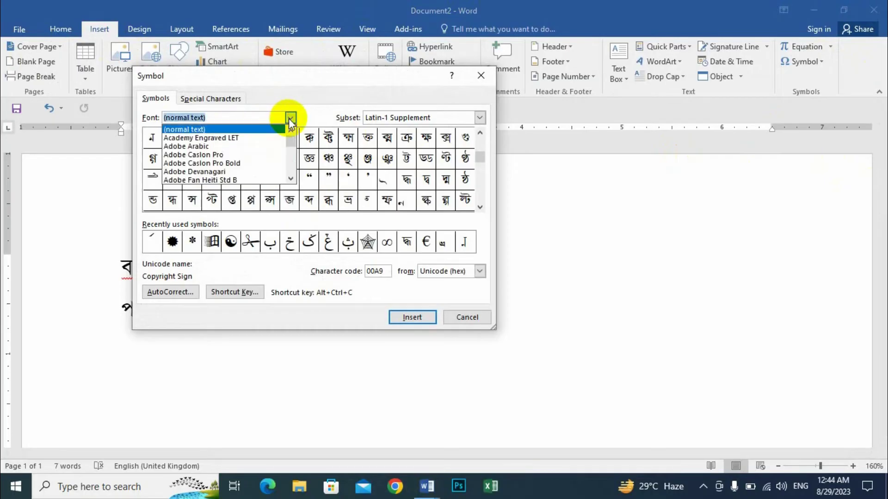
left_click(289, 118)
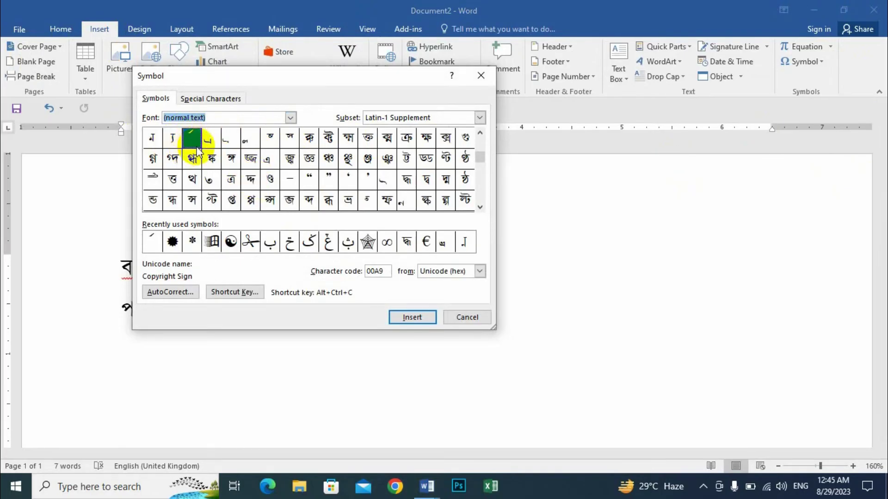
left_click(292, 117)
left_click(292, 118)
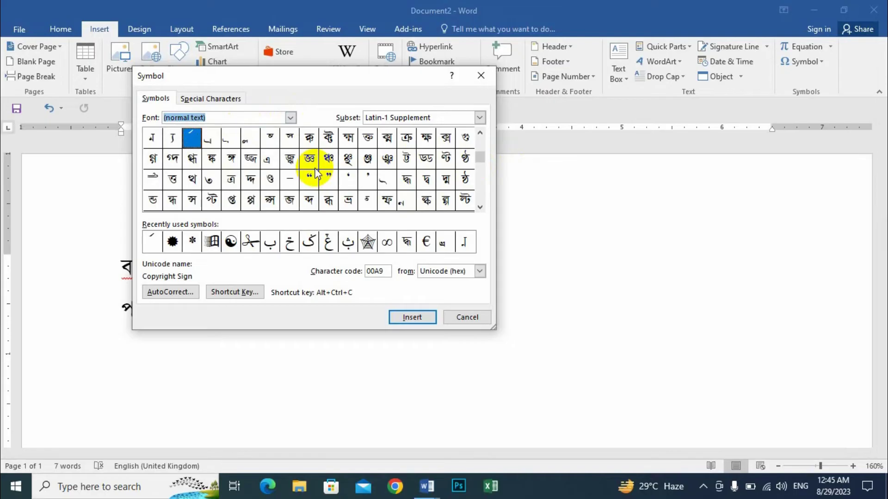
left_click(191, 139)
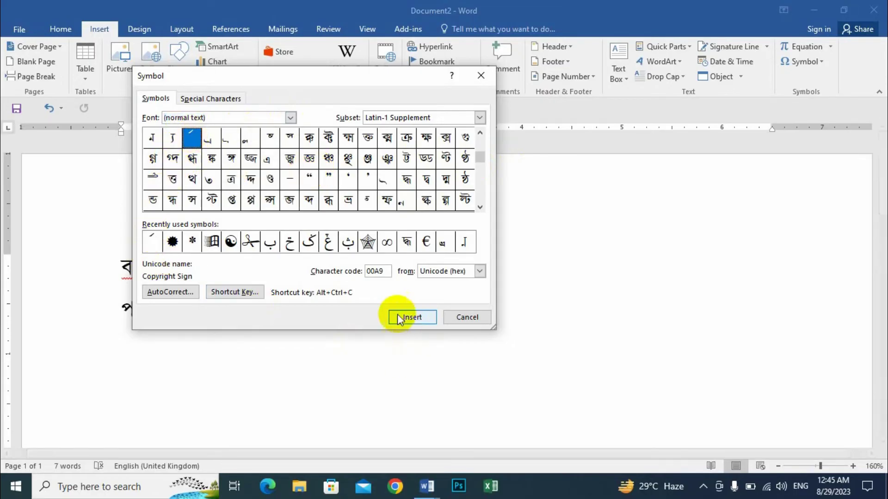
left_click(413, 319)
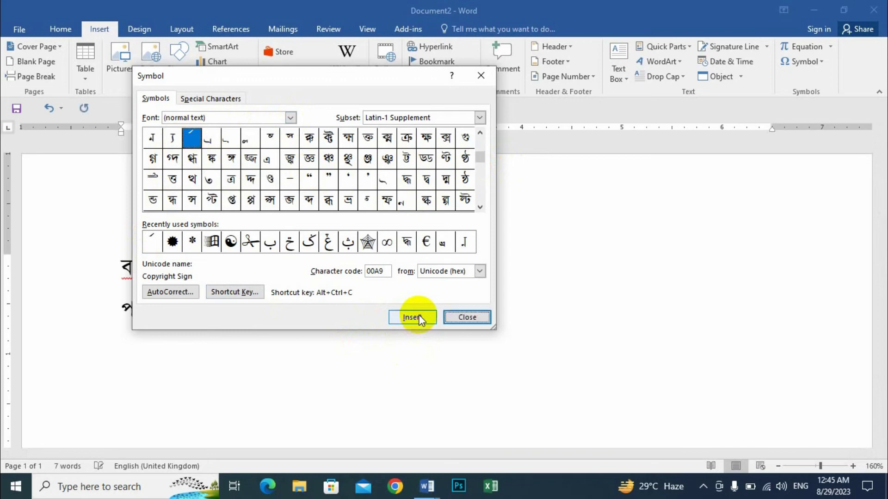
left_click(481, 317)
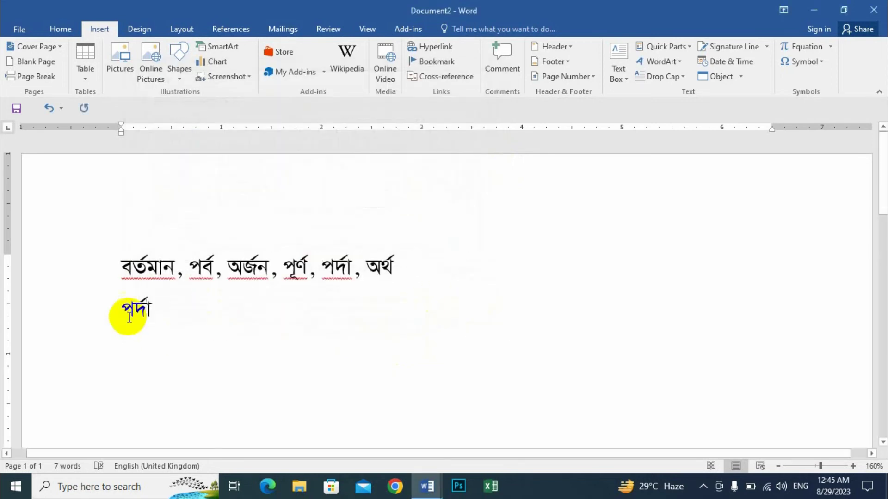
- Add a comma and the word "বত©মান" after the first word on the second line
left_click(154, 308)
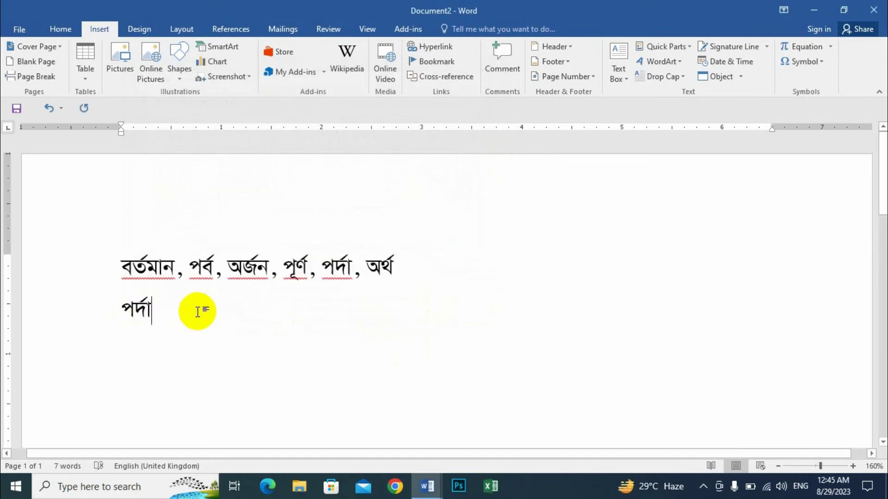
type(", ")
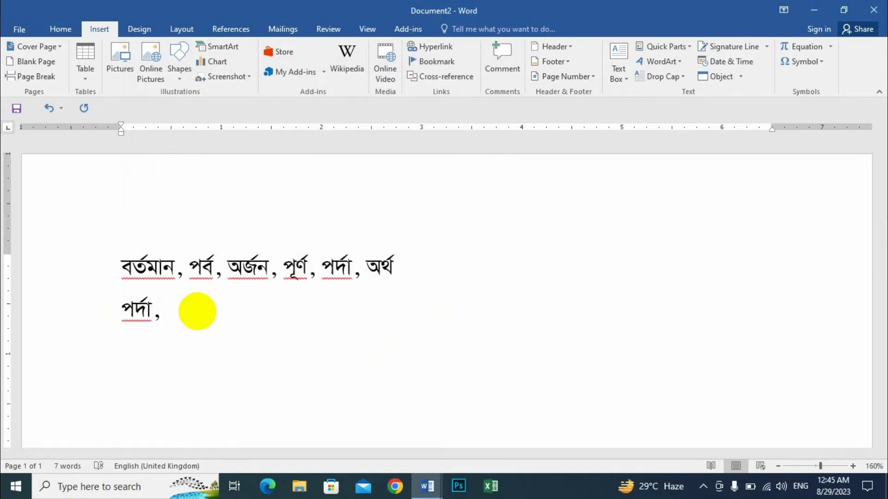
type("বর্তমান")
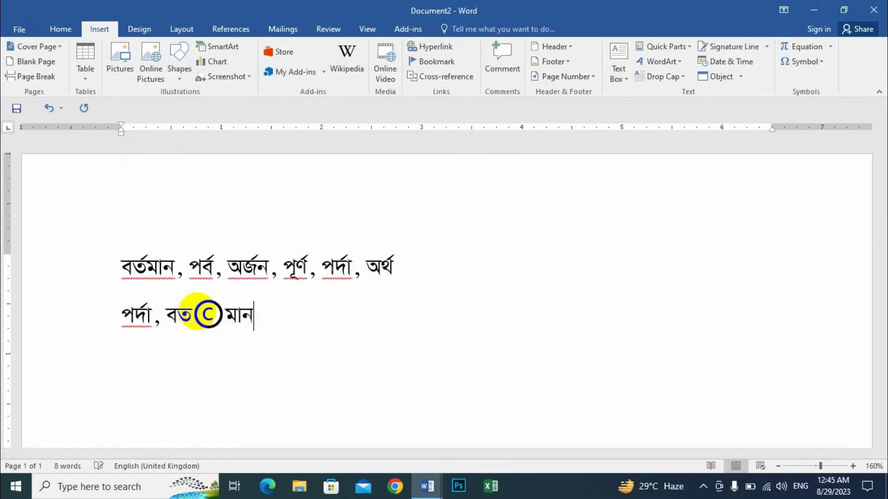
- Replace the © inside "বত©মান" with the reph symbol, character code 00A9
double_click(208, 314)
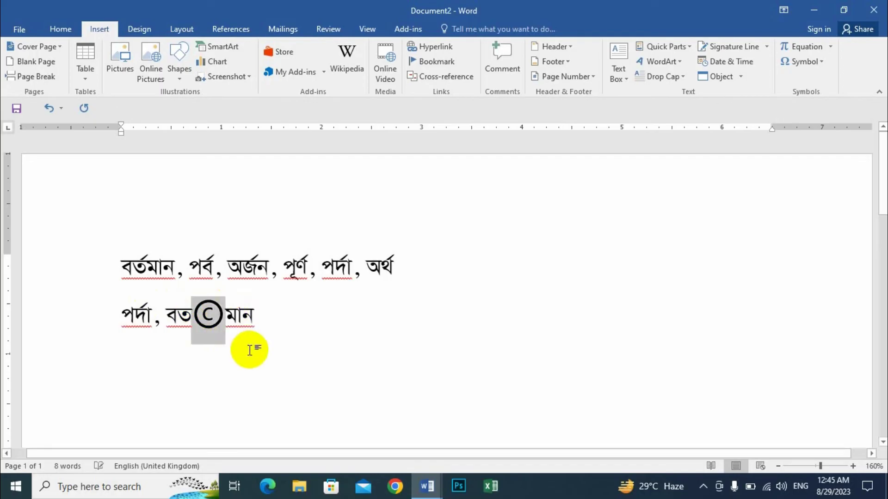
key("BackSpace")
left_click(804, 62)
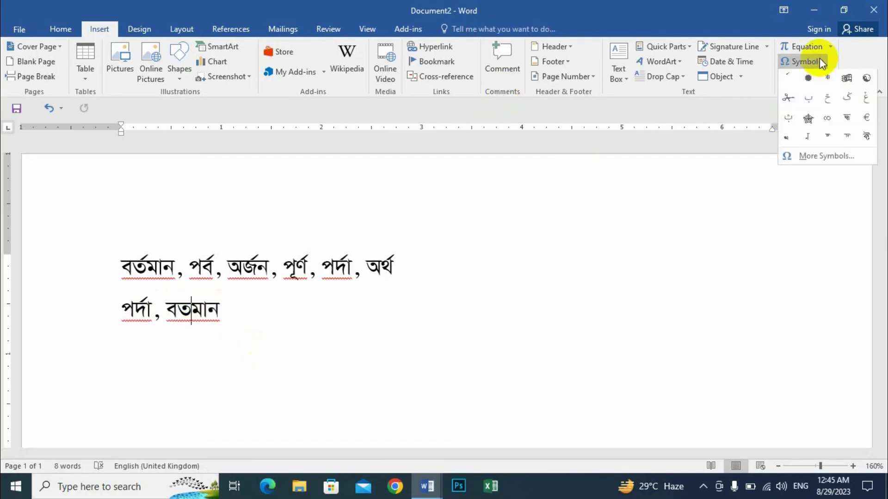
left_click(825, 156)
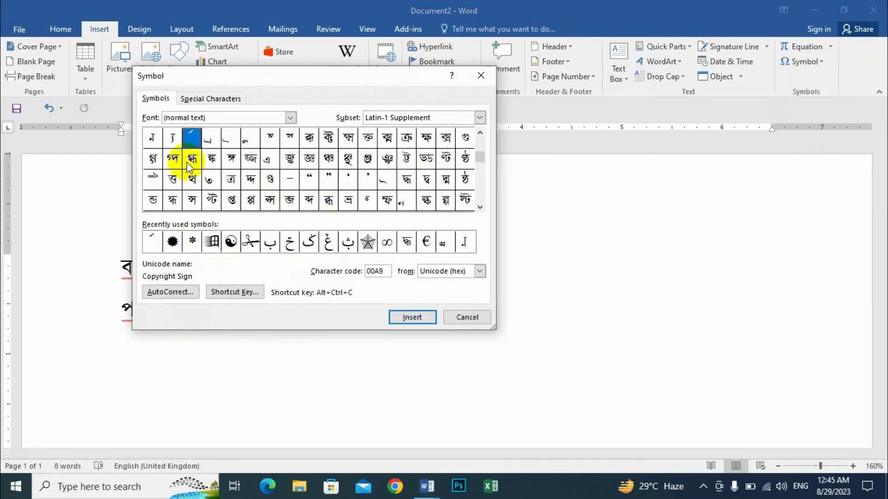
left_click(412, 317)
left_click(467, 317)
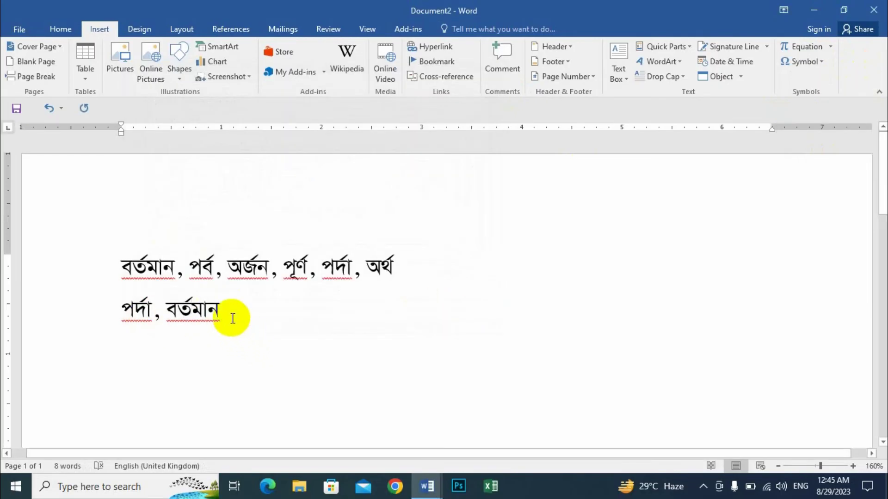
- Append a comma and the word "অথ©" to the second line and delete its © symbol
type(", ")
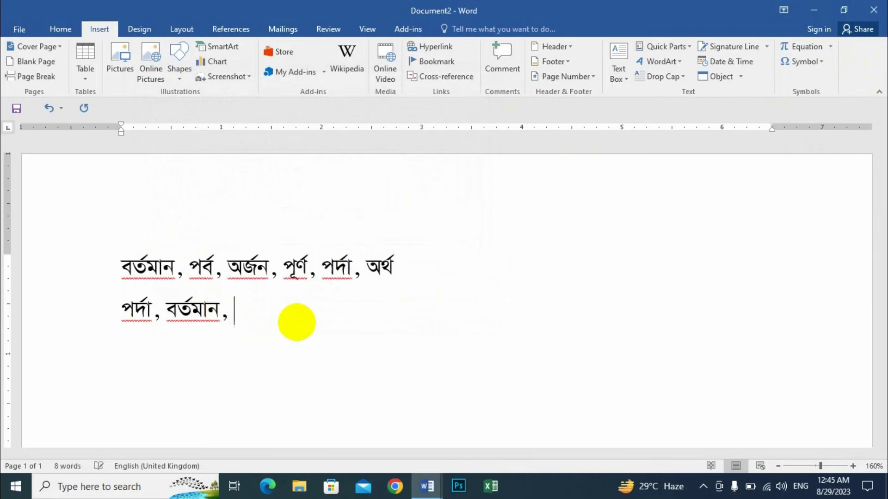
type("অথ©")
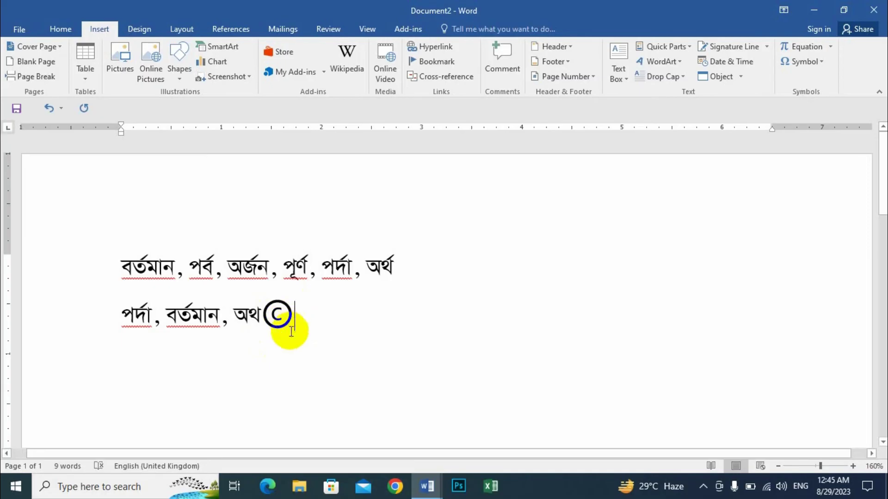
key("shift+Left")
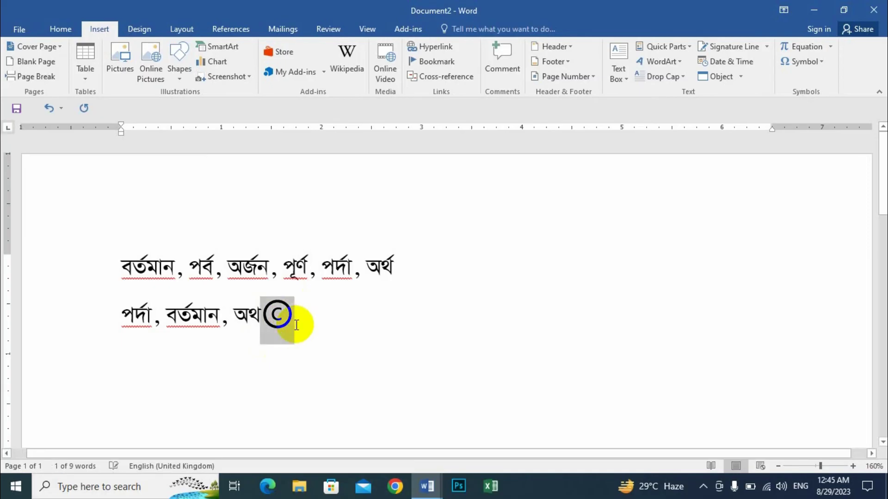
key("BackSpace")
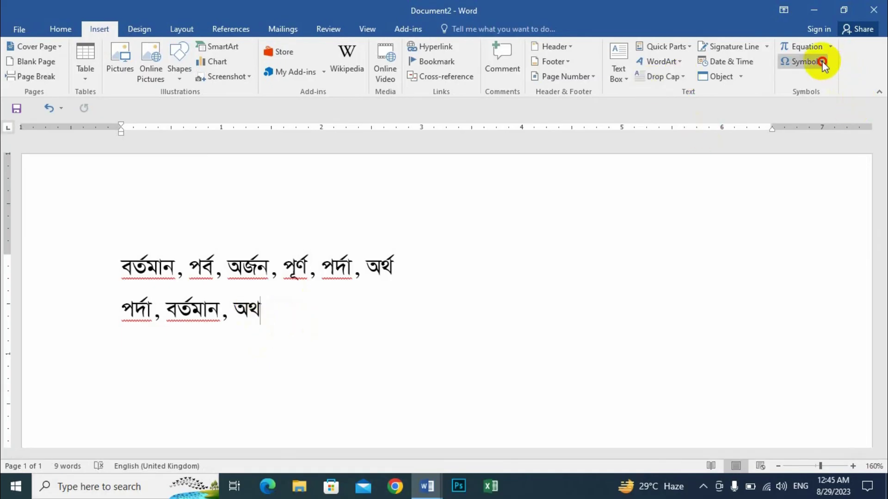
- Insert the reph symbol, character code 00A9 in the (normal text) font, at the end of "অথ"
left_click(818, 61)
left_click(803, 158)
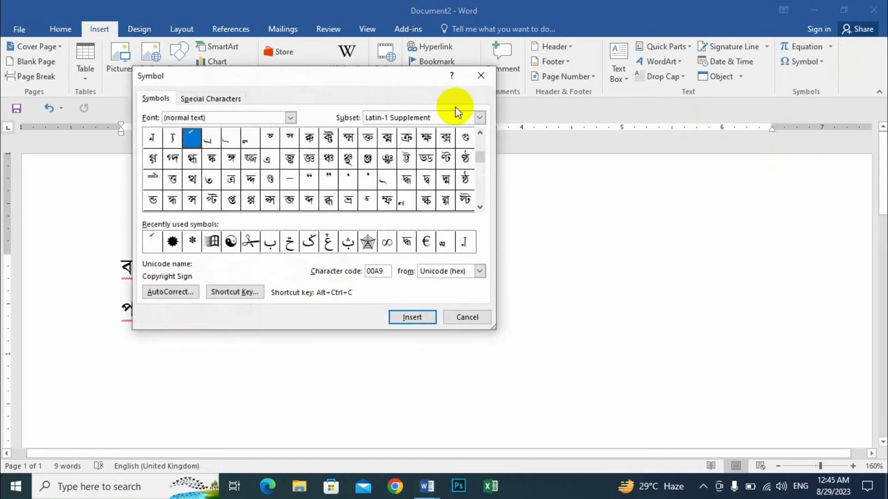
left_click(290, 117)
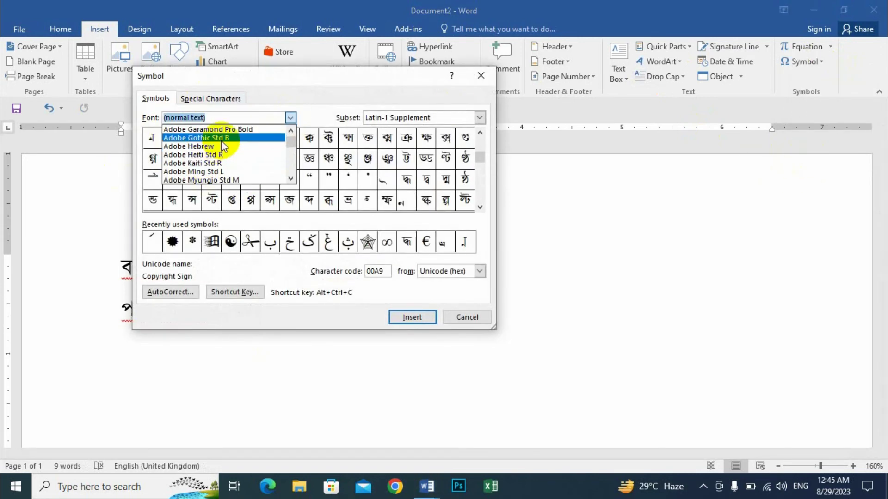
left_click(289, 117)
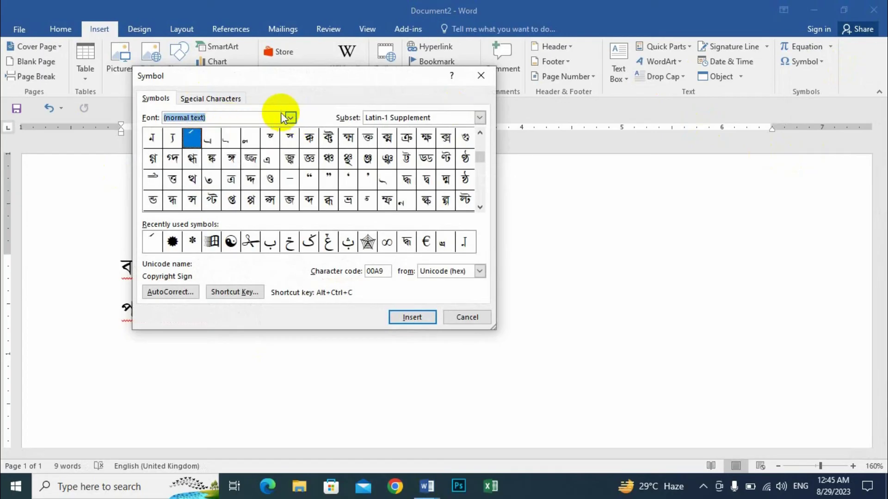
left_click(194, 141)
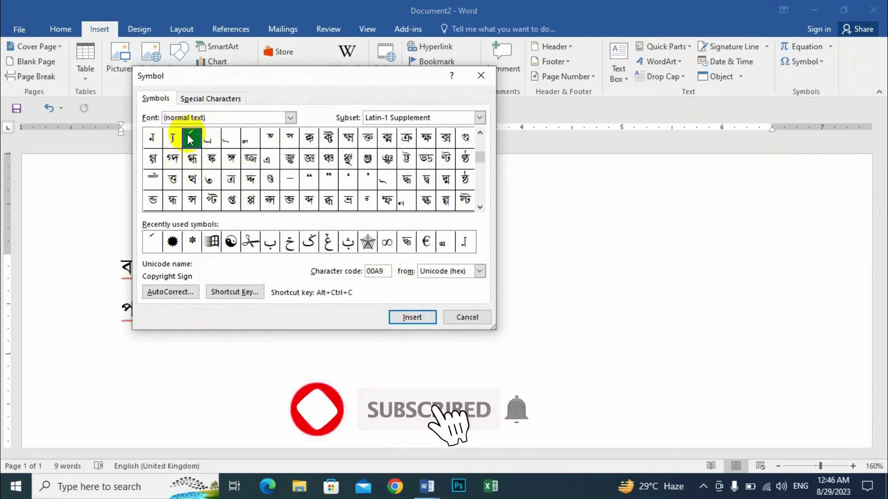
left_click(456, 318)
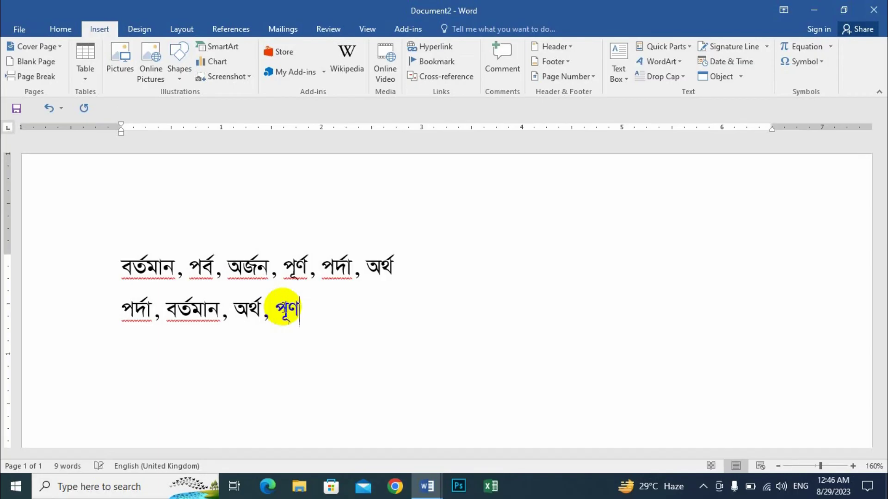
- Enter © after "পূণ" at the end of the second line and delete it again
key("ctrl+alt+c")
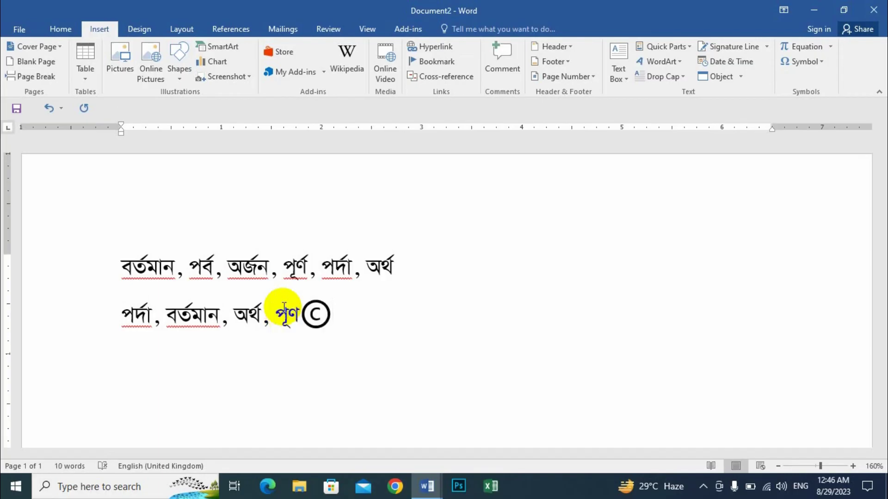
double_click(337, 312)
key("BackSpace")
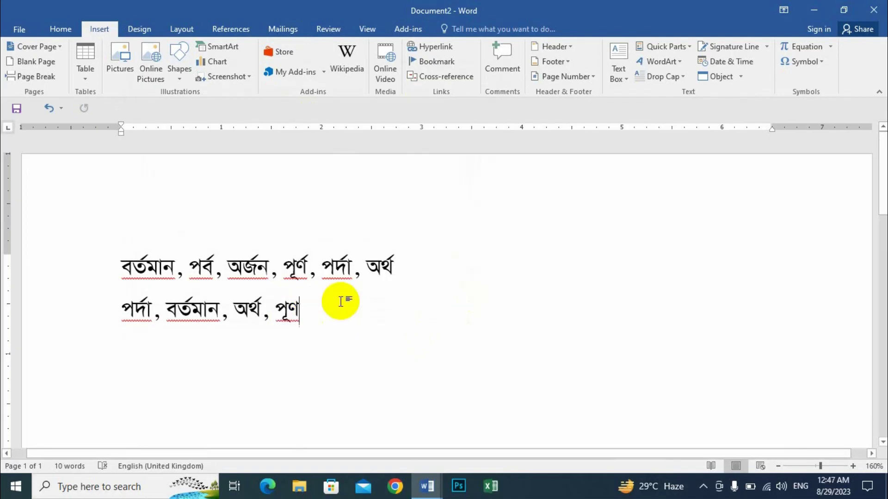
- Open the full symbol table for the end of "পূণ" and set its font to SutonnyMJ
left_click(817, 62)
left_click(812, 158)
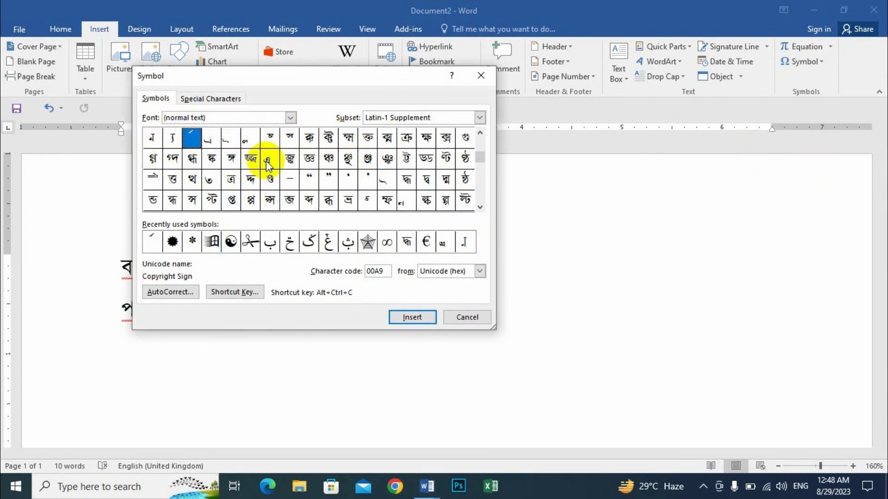
left_click_drag(480, 156, 484, 134)
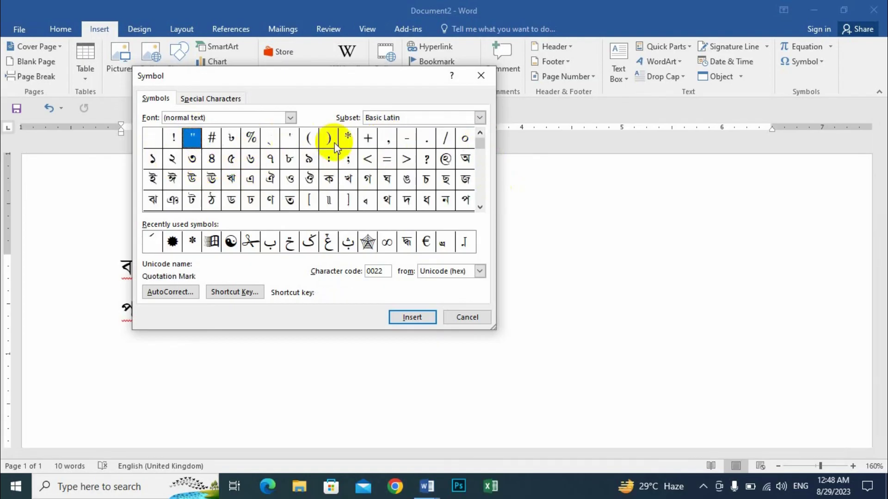
left_click(290, 117)
scroll(217, 156, "down", 20)
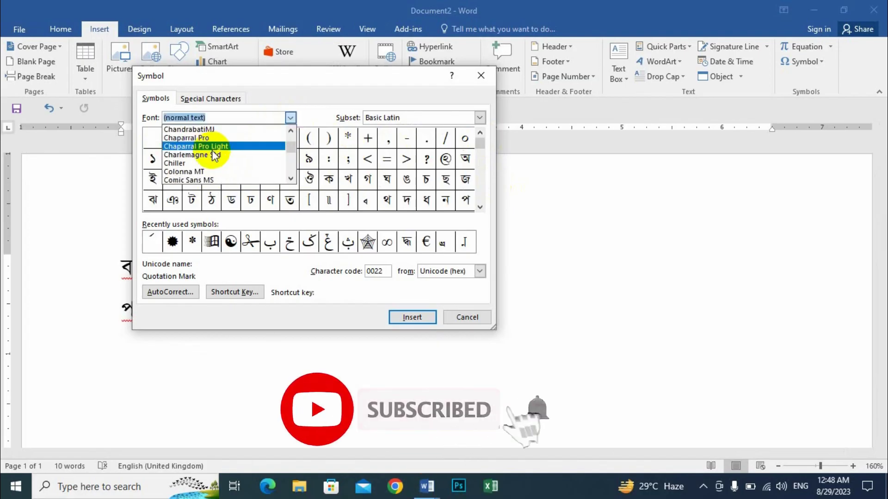
scroll(213, 155, "down", 20)
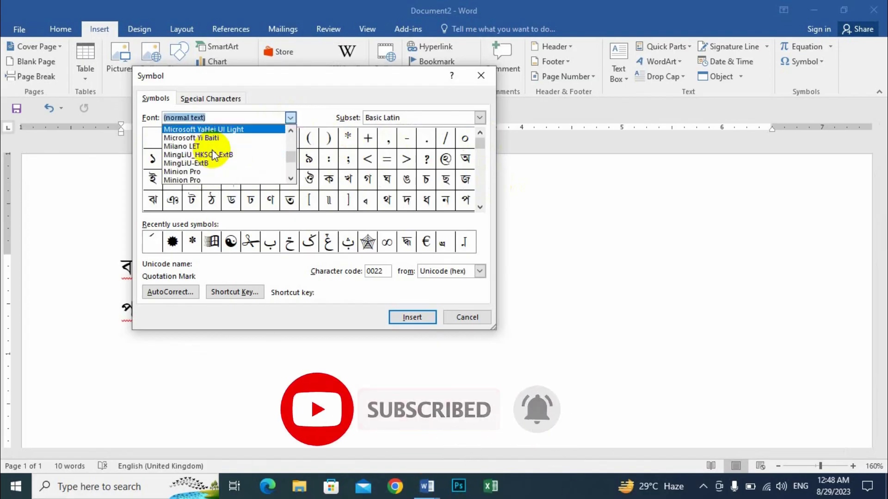
scroll(208, 159, "down", 20)
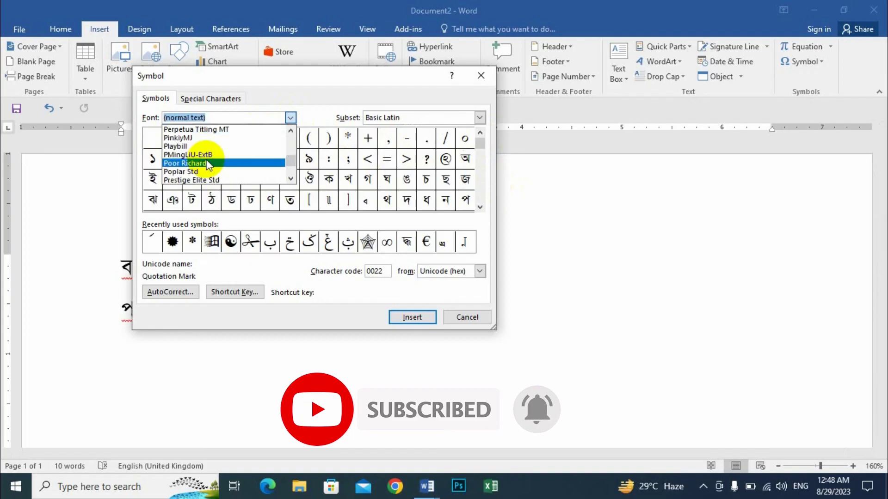
scroll(208, 162, "down", 4)
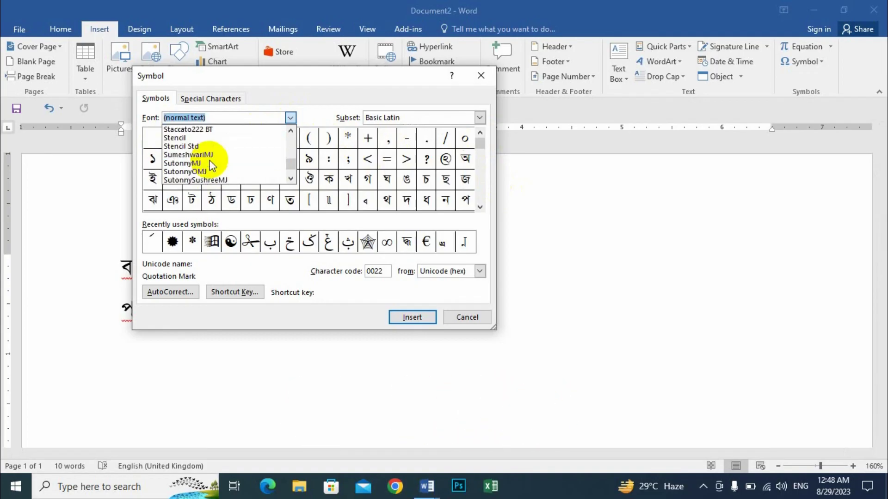
left_click(194, 163)
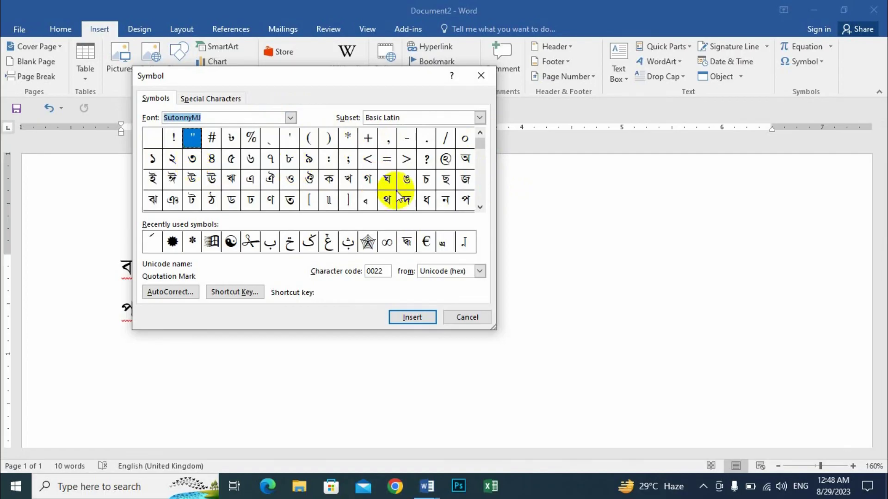
- Insert the SutonnyMJ reph symbol, character code 00A9, at the end of "পূণ" on the second line
left_click_drag(482, 143, 482, 154)
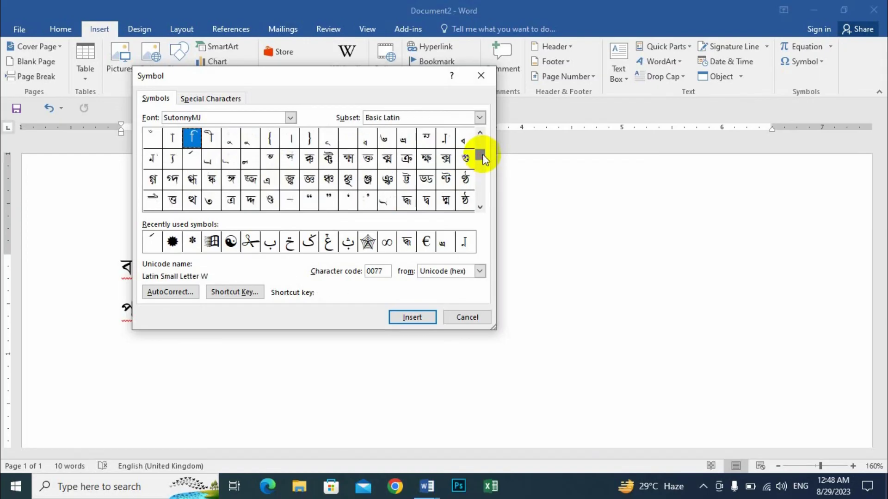
left_click(185, 155)
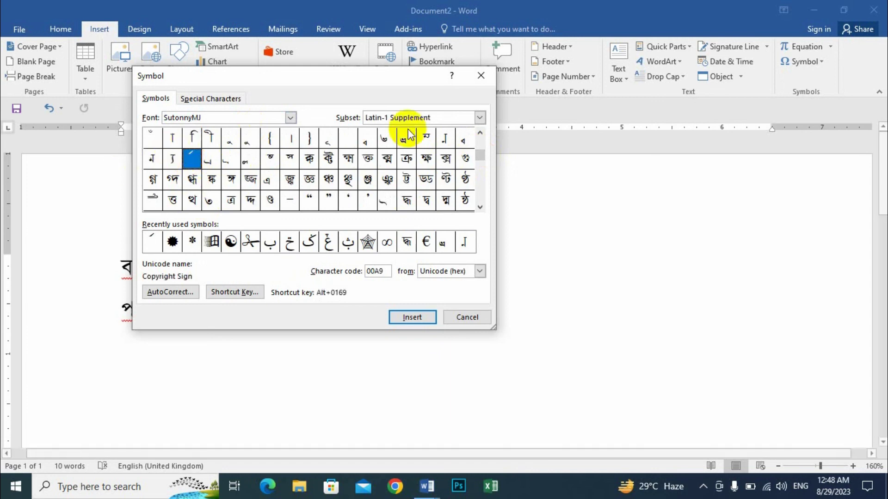
left_click(410, 317)
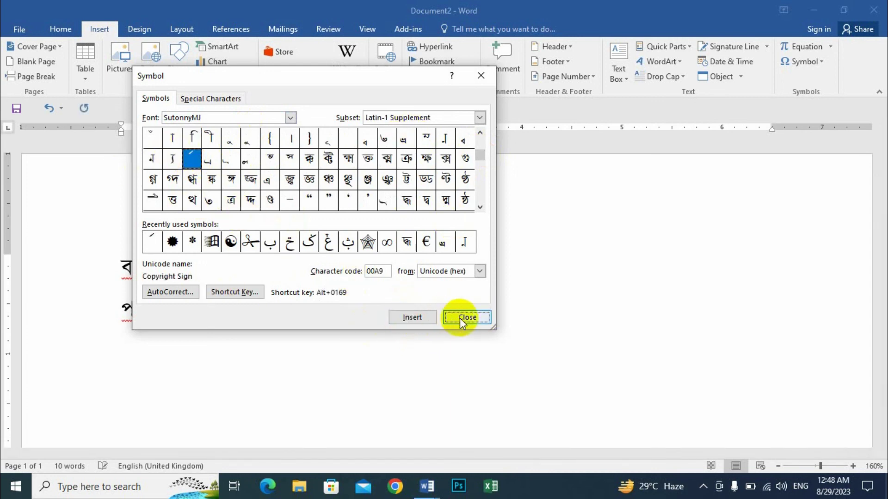
left_click(463, 317)
left_click_drag(293, 306, 272, 306)
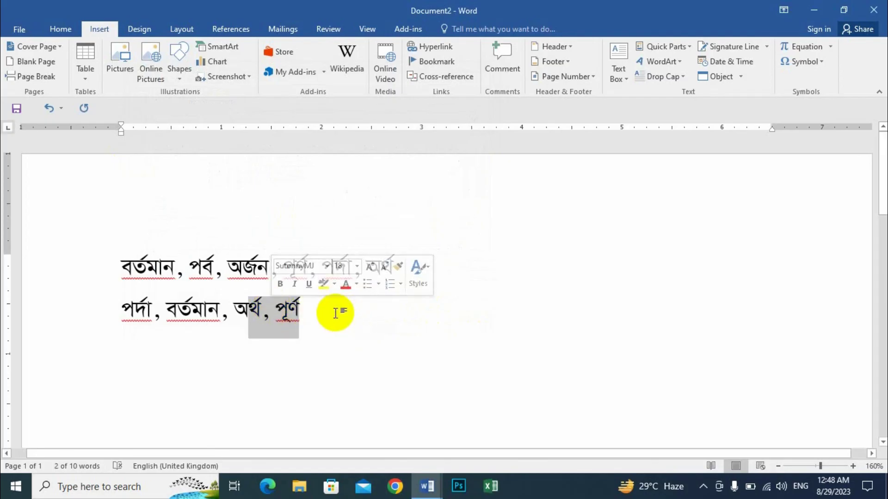
left_click(322, 318)
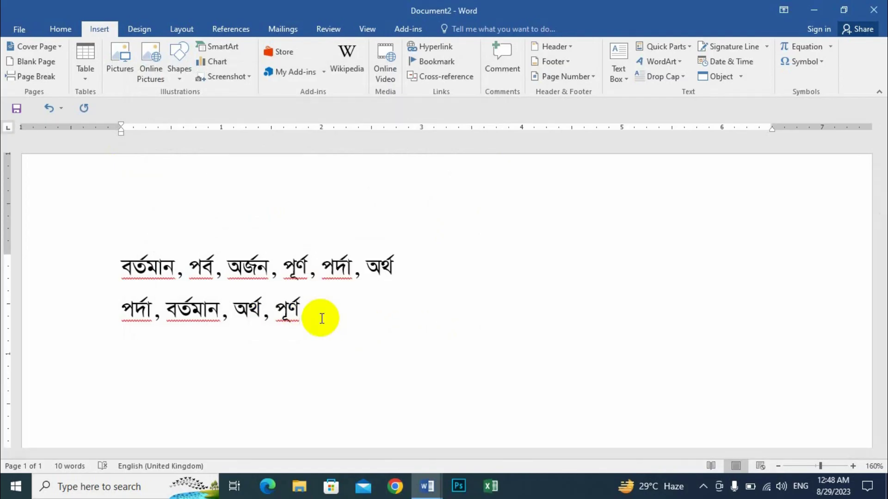